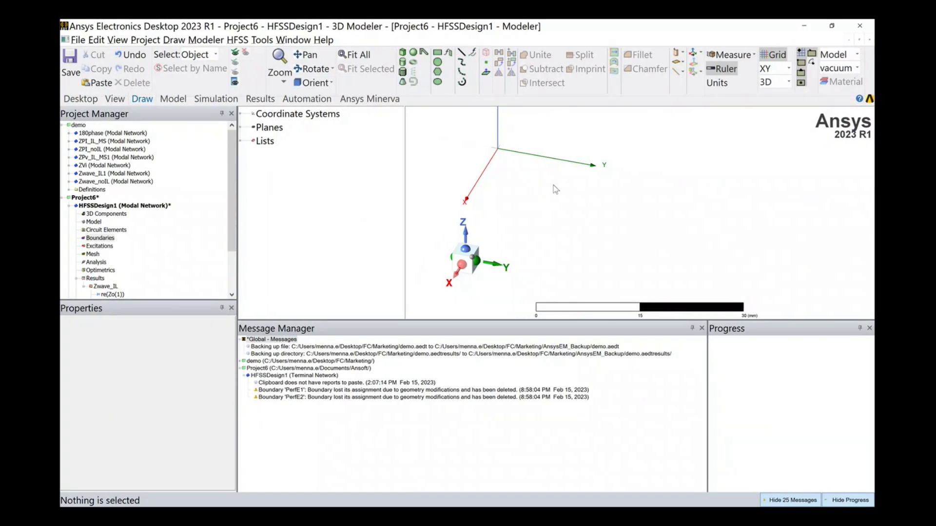
# - Keep Modal as the HFSS solution type
pyautogui.click(244, 41)
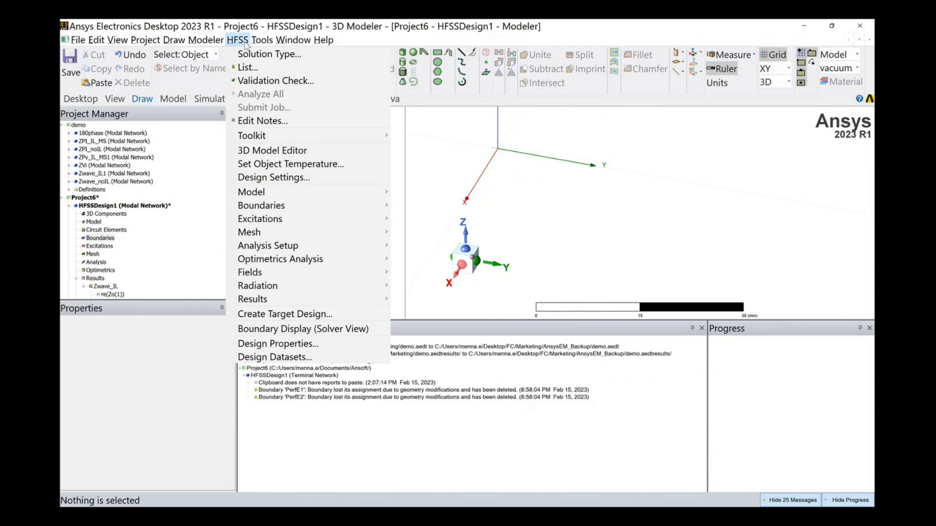
pyautogui.click(254, 54)
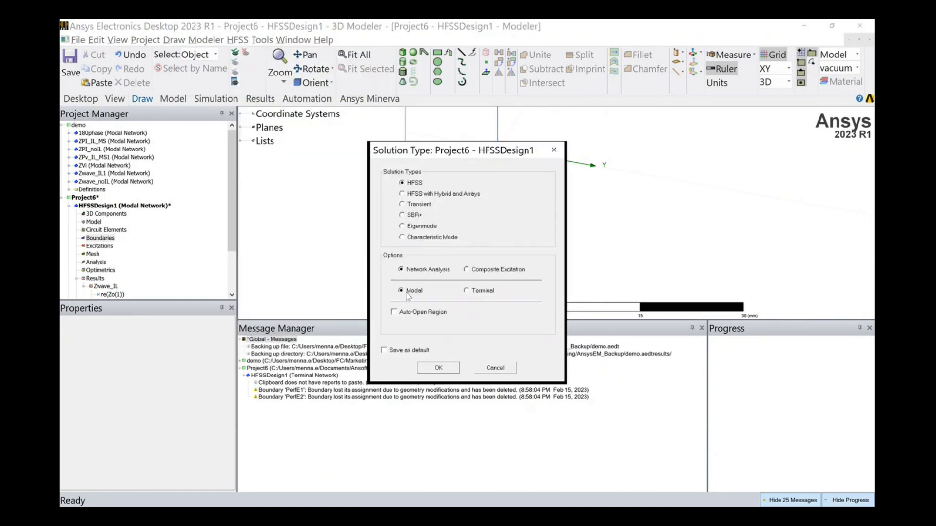
pyautogui.click(439, 369)
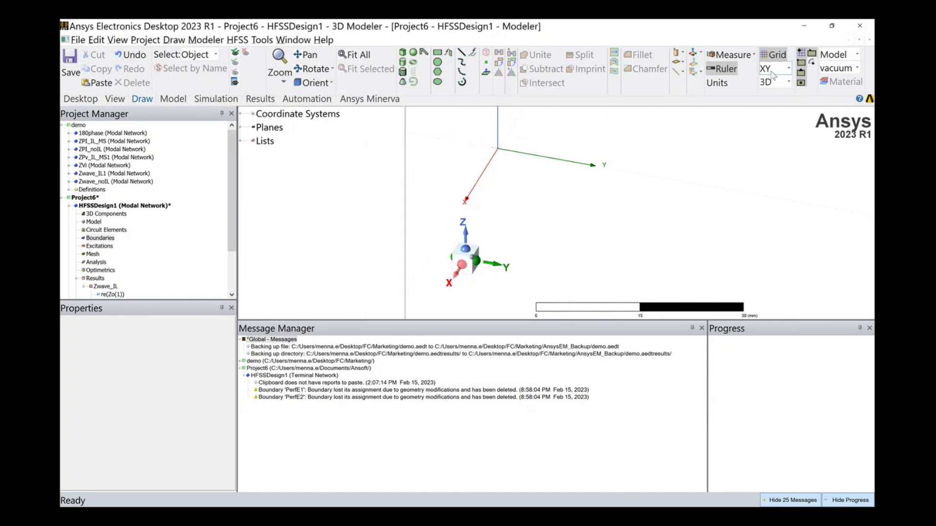
# - Draw a rectangle sheet from the origin and resize it to XSize 20, YSize 40
pyautogui.click(439, 53)
pyautogui.click(498, 149)
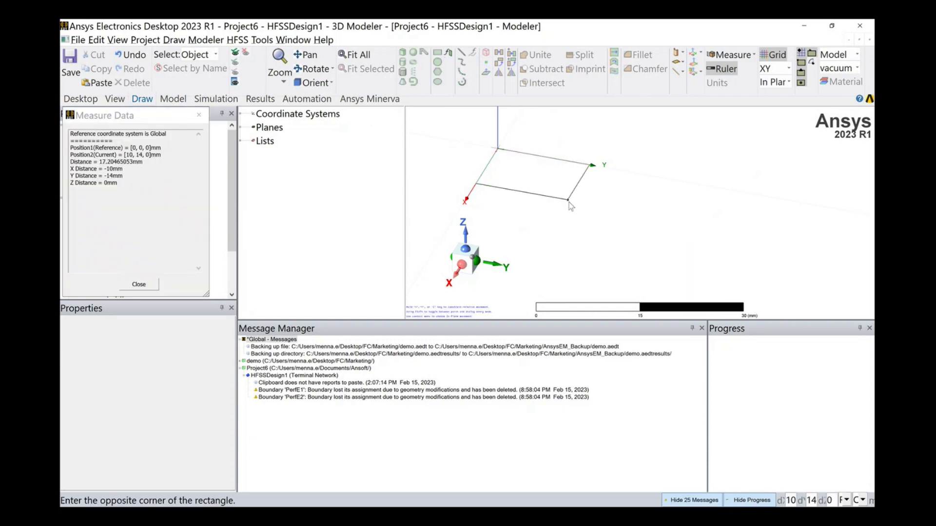
pyautogui.click(568, 201)
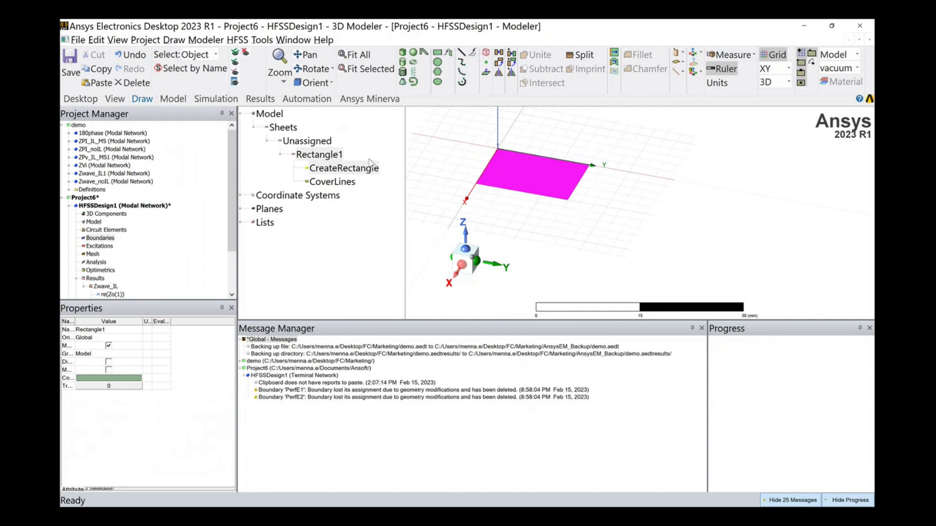
pyautogui.doubleClick(340, 172)
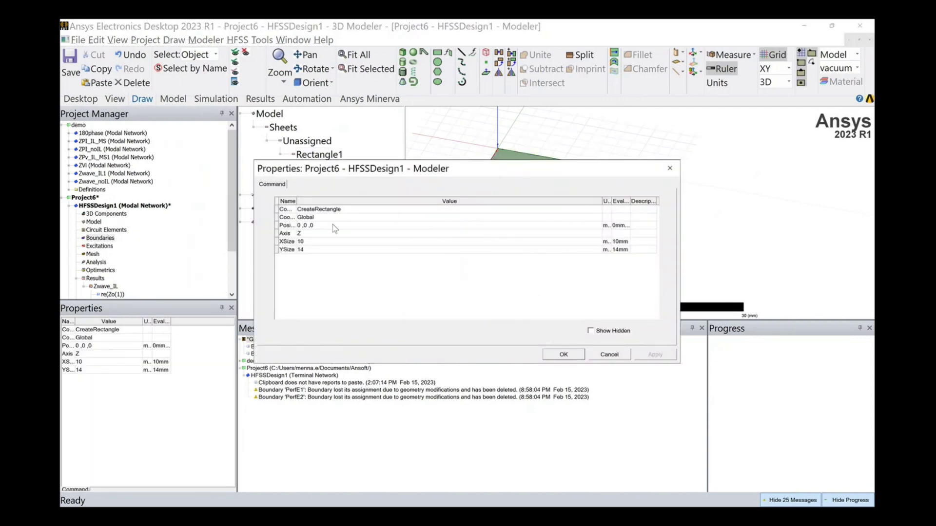
pyautogui.click(327, 242)
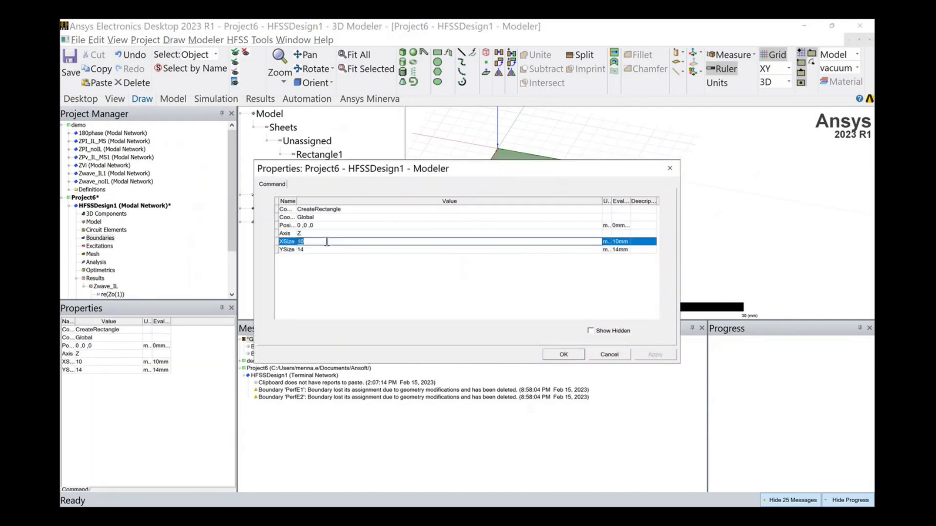
pyautogui.write('20')
pyautogui.click(316, 250)
pyautogui.write('40')
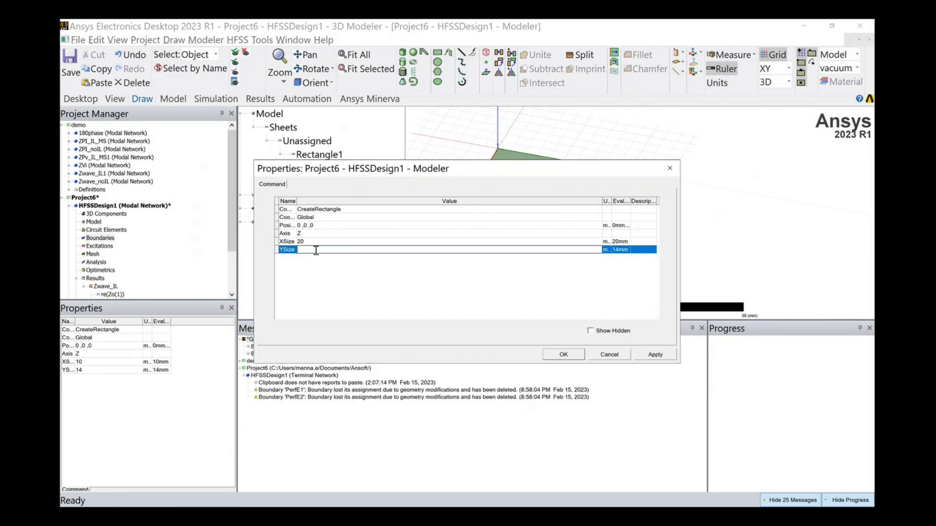
pyautogui.press('Return')
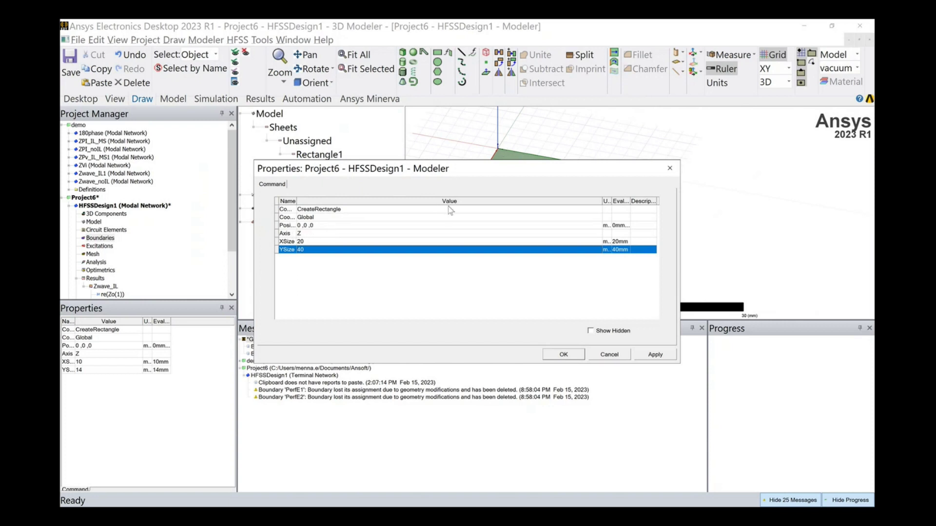
pyautogui.click(563, 355)
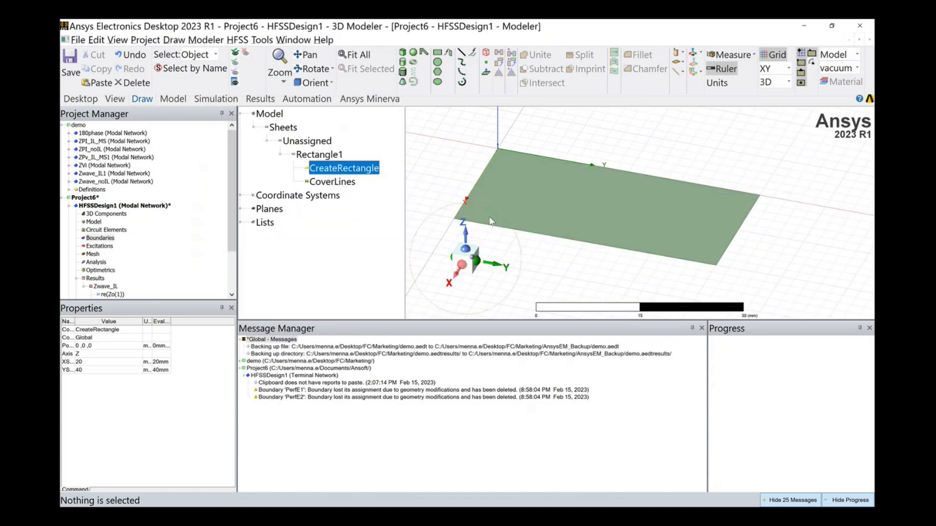
# - Rename Rectangle1 to gnd and change its colour to orange
pyautogui.doubleClick(301, 142)
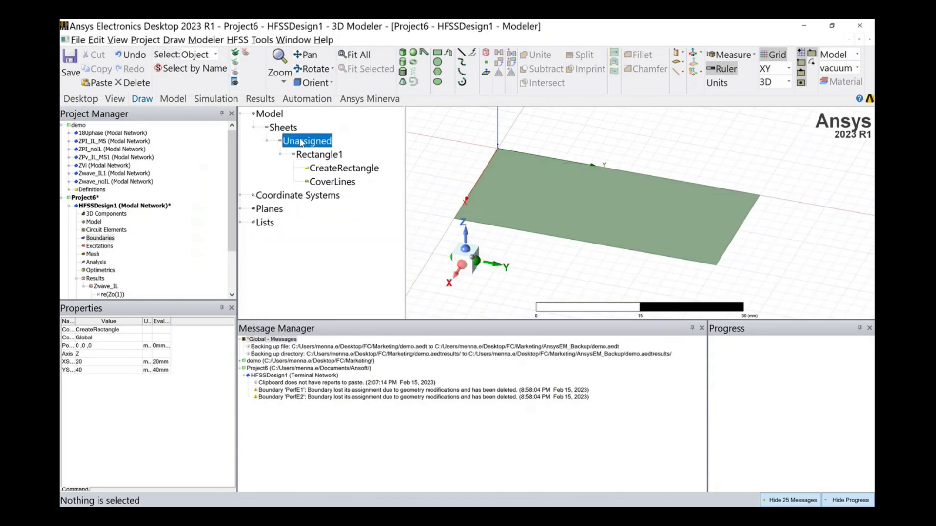
pyautogui.click(279, 141)
pyautogui.doubleClick(319, 155)
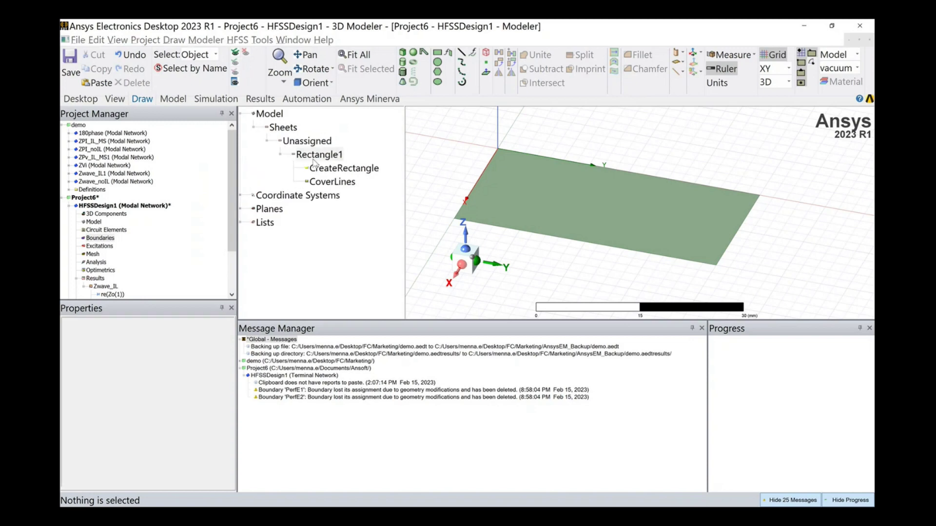
pyautogui.click(328, 213)
pyautogui.press('BackSpace')
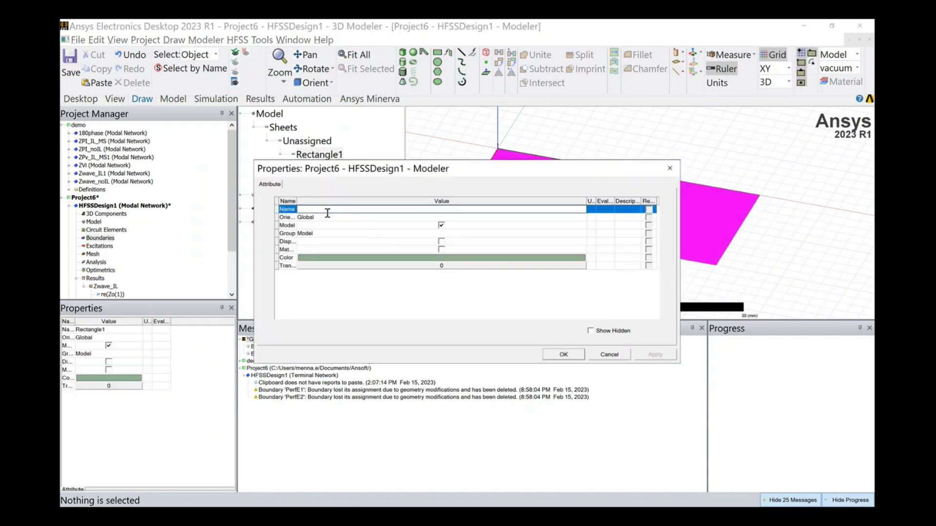
pyautogui.write('gnd')
pyautogui.click(353, 259)
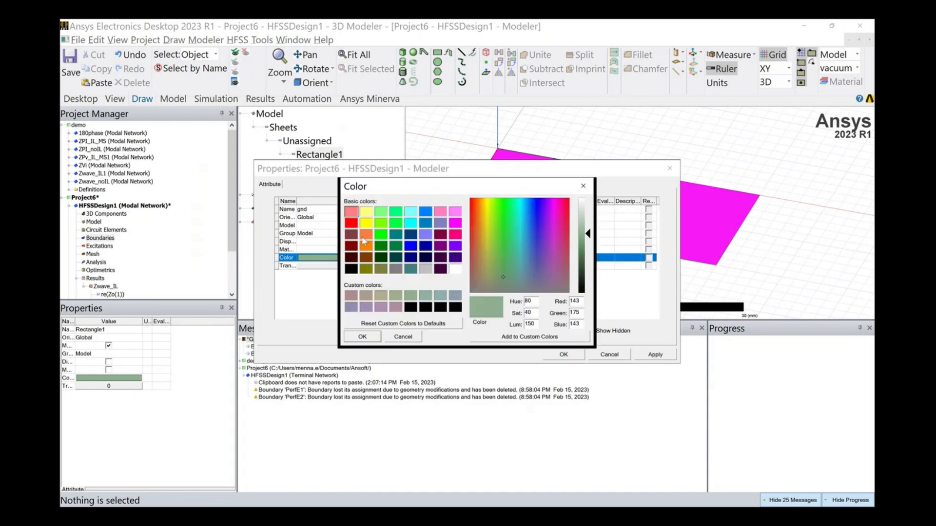
pyautogui.click(365, 237)
pyautogui.click(375, 338)
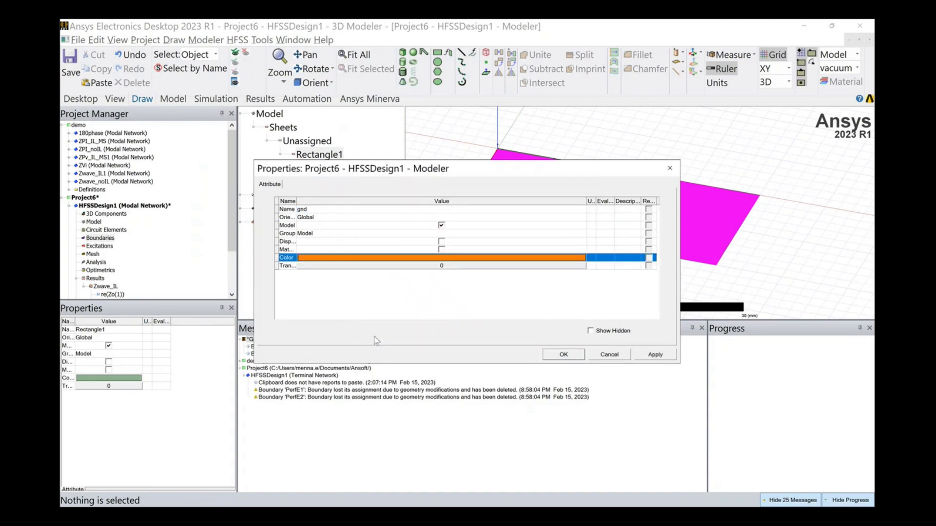
pyautogui.click(564, 355)
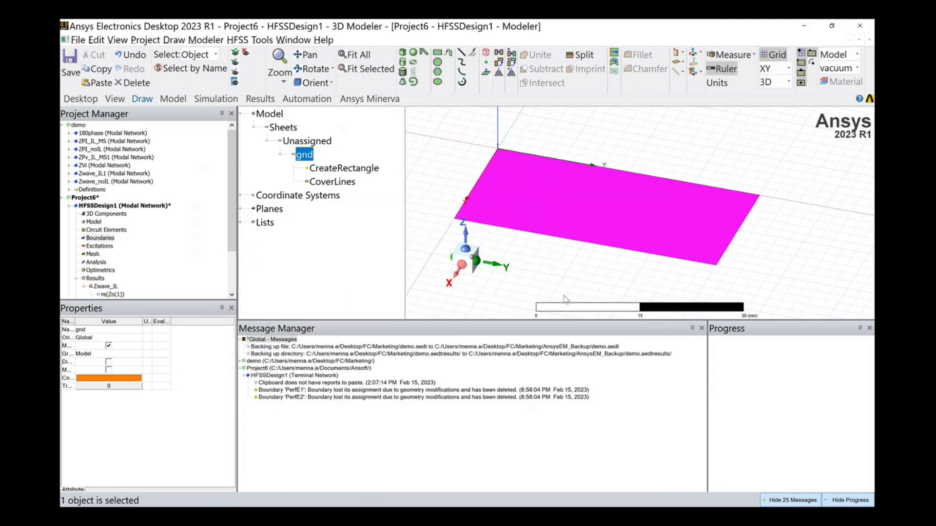
pyautogui.click(580, 298)
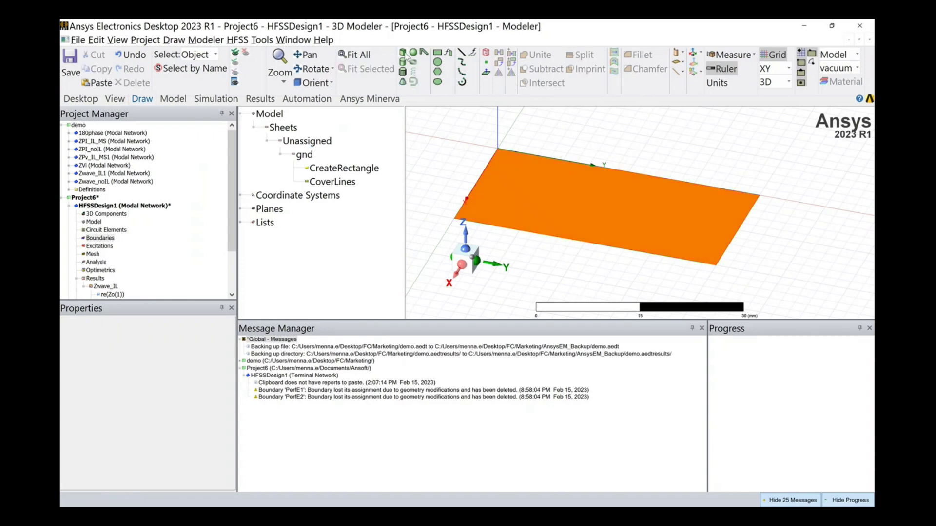
# - Draw a box over the gnd sheet, name it substrate and assign FR4_epoxy material
pyautogui.click(499, 147)
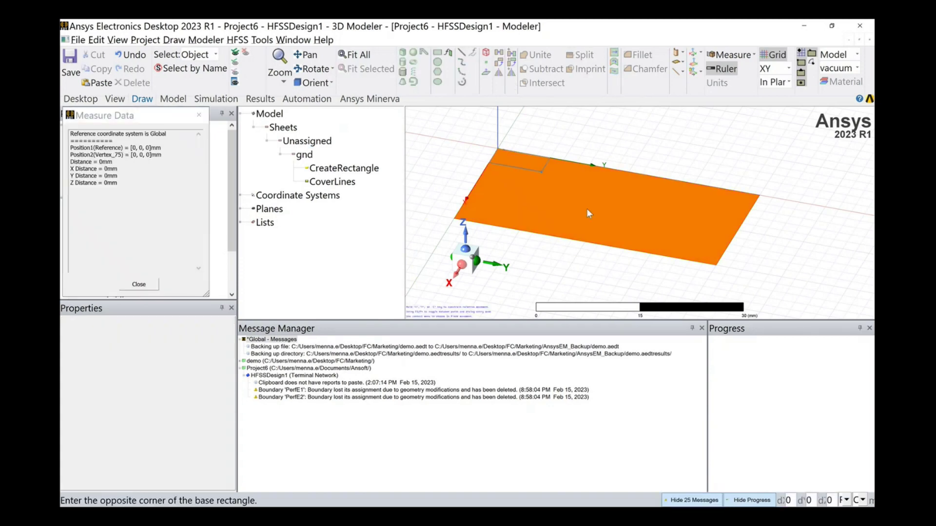
pyautogui.click(718, 265)
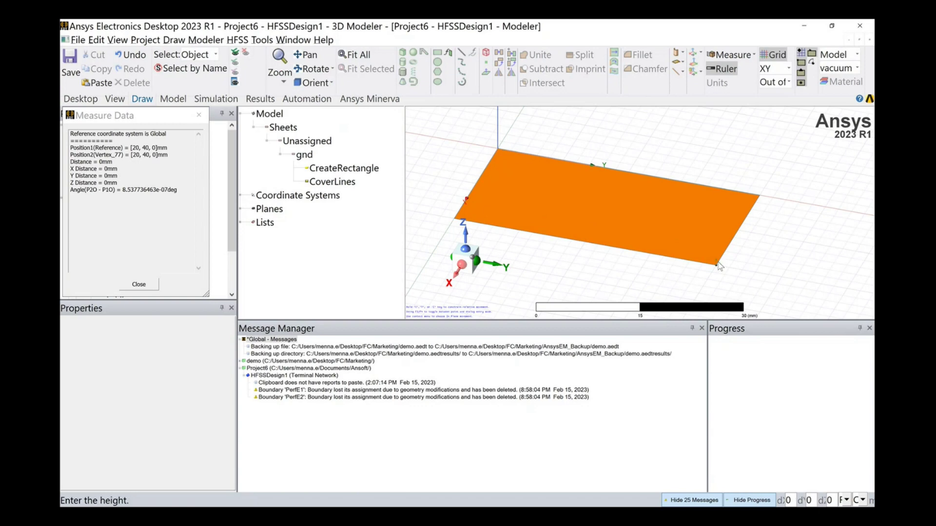
pyautogui.click(716, 258)
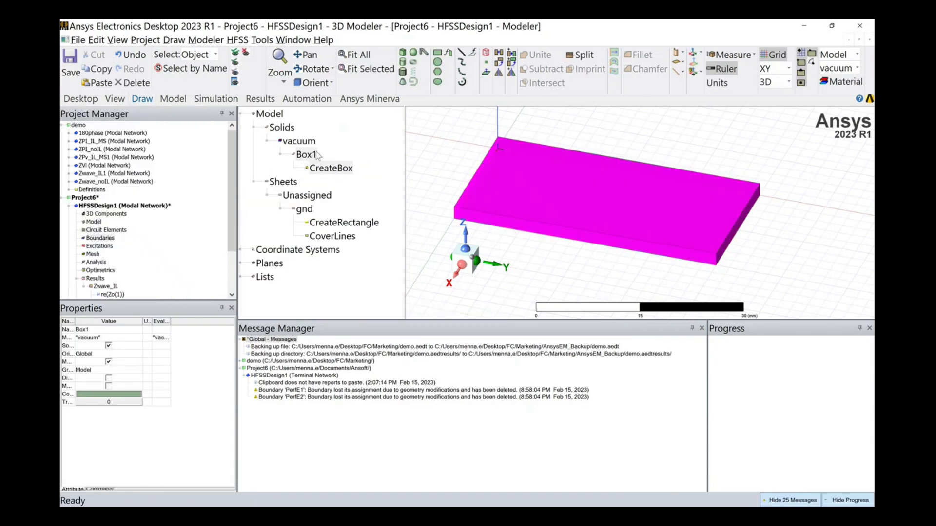
pyautogui.doubleClick(305, 155)
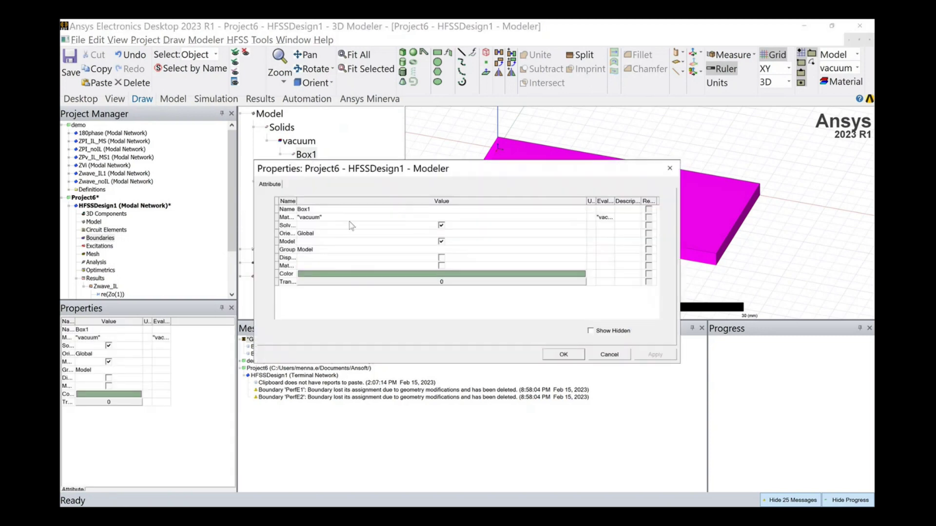
pyautogui.click(331, 212)
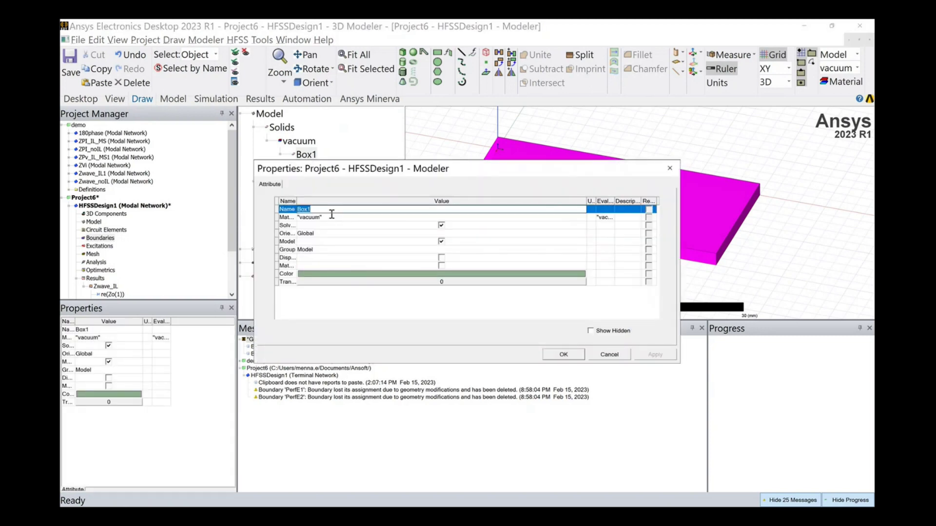
pyautogui.write('substrate')
pyautogui.click(333, 219)
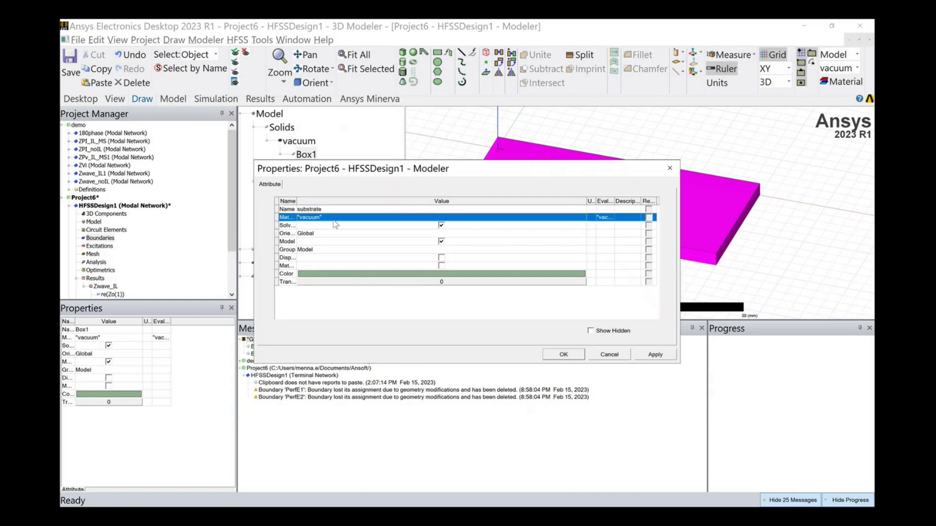
pyautogui.click(334, 219)
pyautogui.click(326, 245)
pyautogui.click(564, 355)
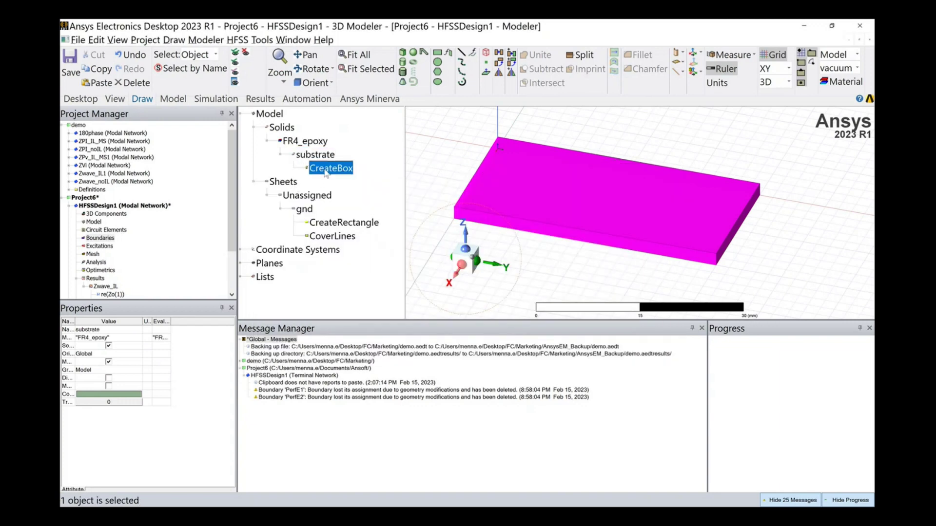
# - Set the substrate box's ZSize to 1.6 mm
pyautogui.doubleClick(326, 168)
pyautogui.click(315, 251)
pyautogui.click(315, 251)
pyautogui.press('BackSpace')
pyautogui.write('1.6')
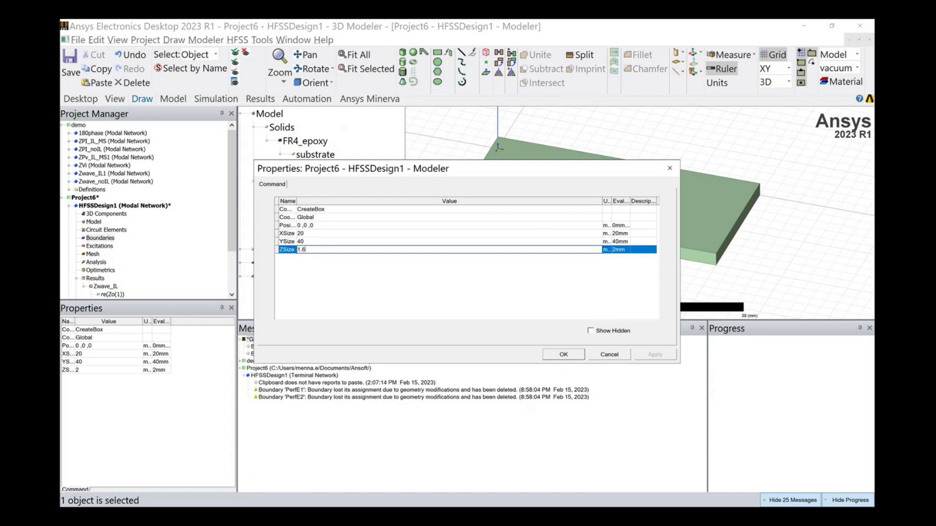
pyautogui.click(577, 358)
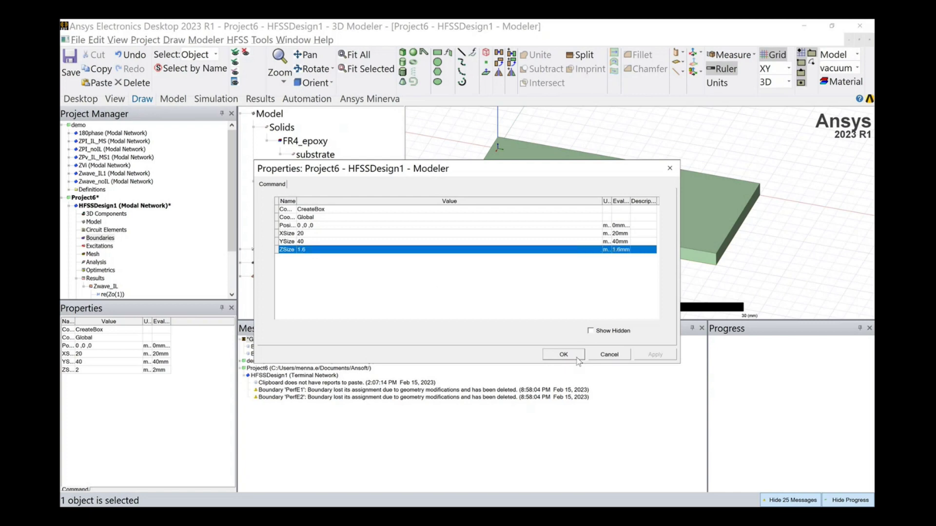
pyautogui.click(563, 355)
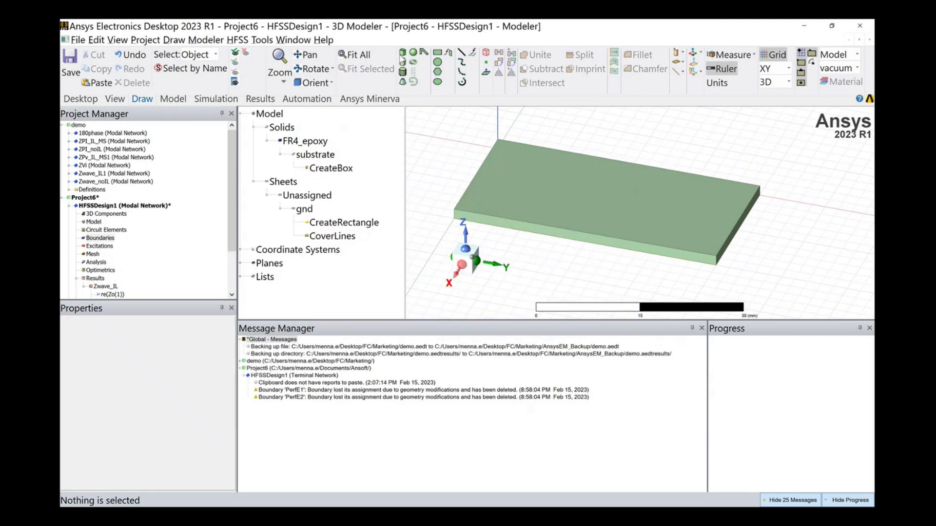
pyautogui.click(402, 53)
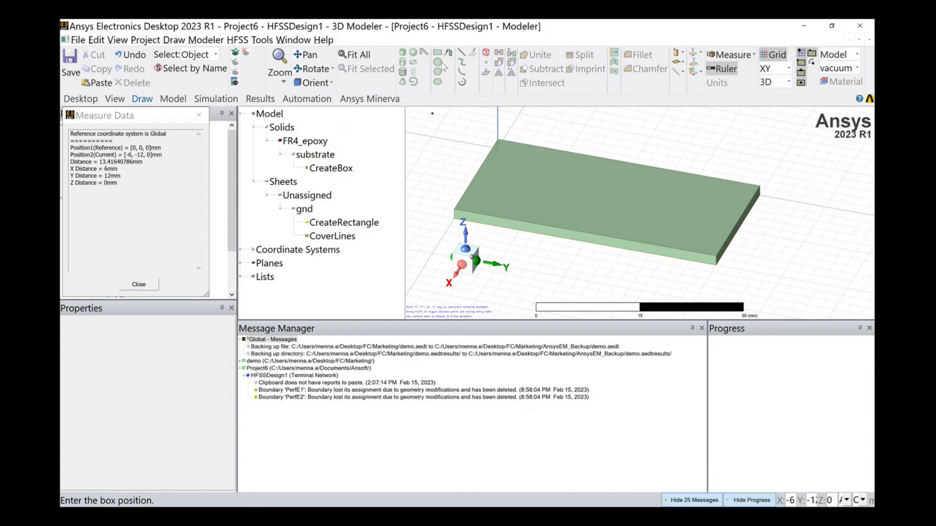
# - Cancel the box and draw a rectangle sheet across the substrate top
pyautogui.click(440, 142)
pyautogui.press('Escape')
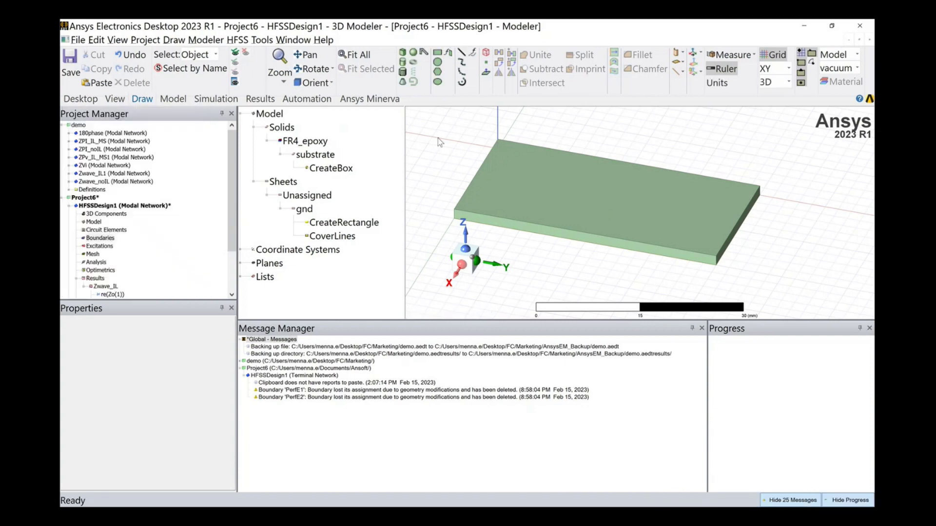
pyautogui.click(439, 52)
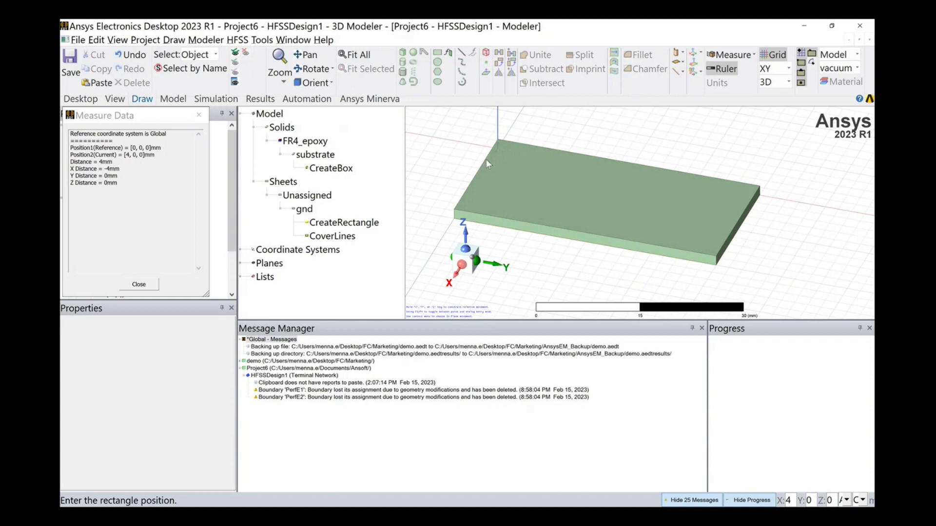
pyautogui.click(484, 160)
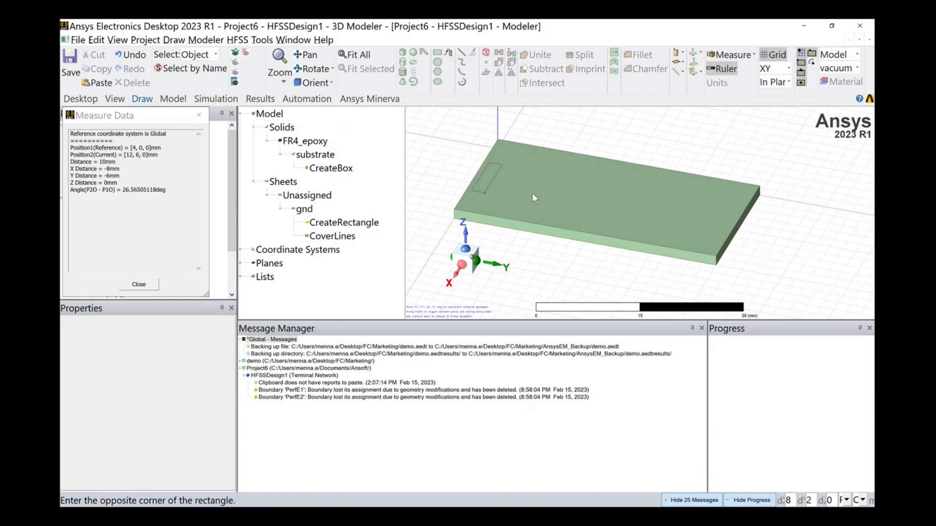
pyautogui.click(738, 228)
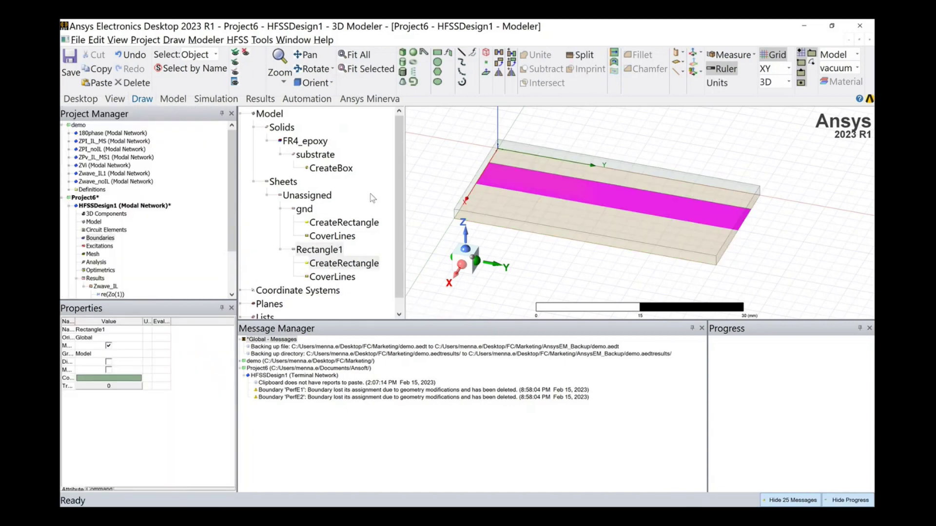
# - Set the strip's XSize to 3 and its position to 20/2-3/2, 0, 1.6
pyautogui.doubleClick(335, 267)
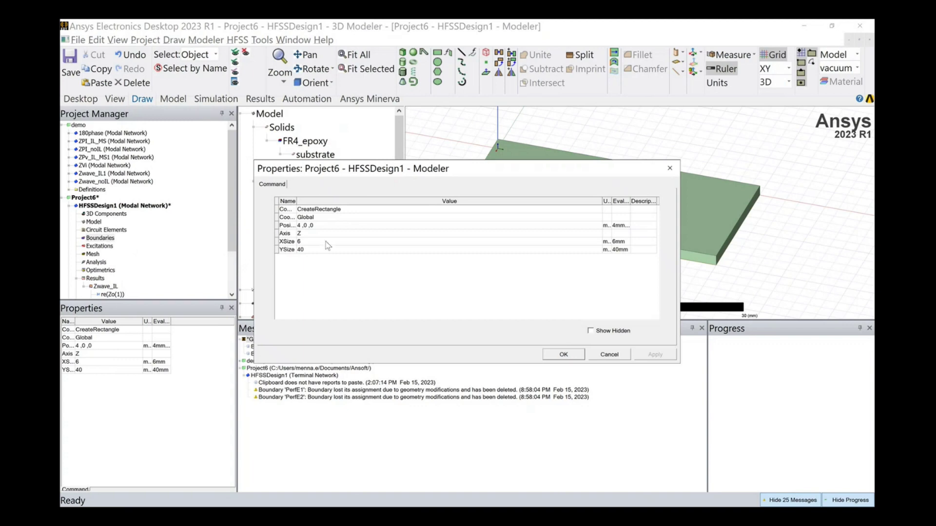
pyautogui.click(326, 242)
pyautogui.write('3')
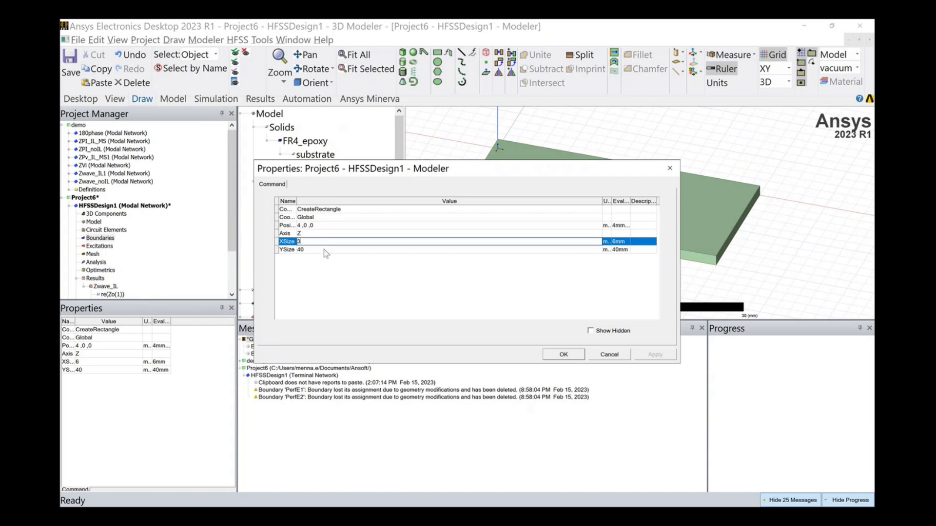
pyautogui.click(307, 225)
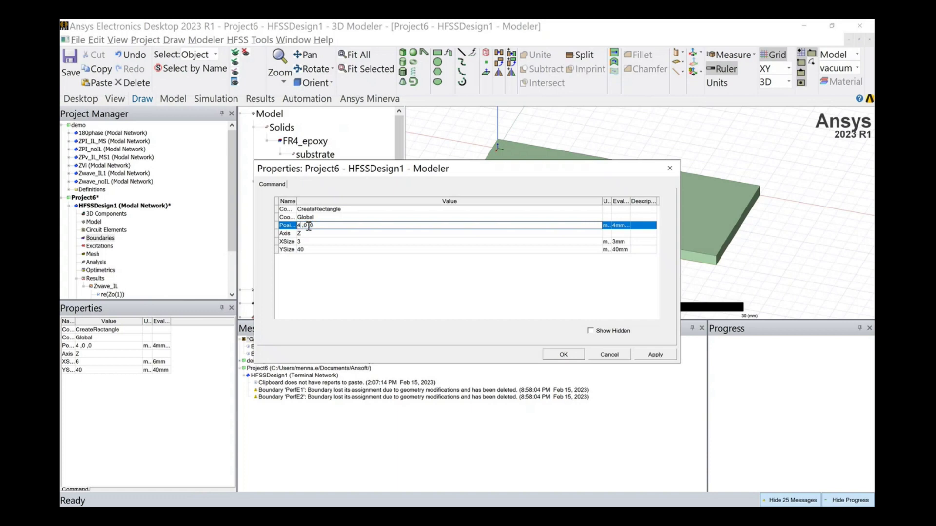
pyautogui.press('Home')
pyautogui.press('Delete')
pyautogui.write('20/2-3/2 ,0 ,1.6')
pyautogui.click(655, 356)
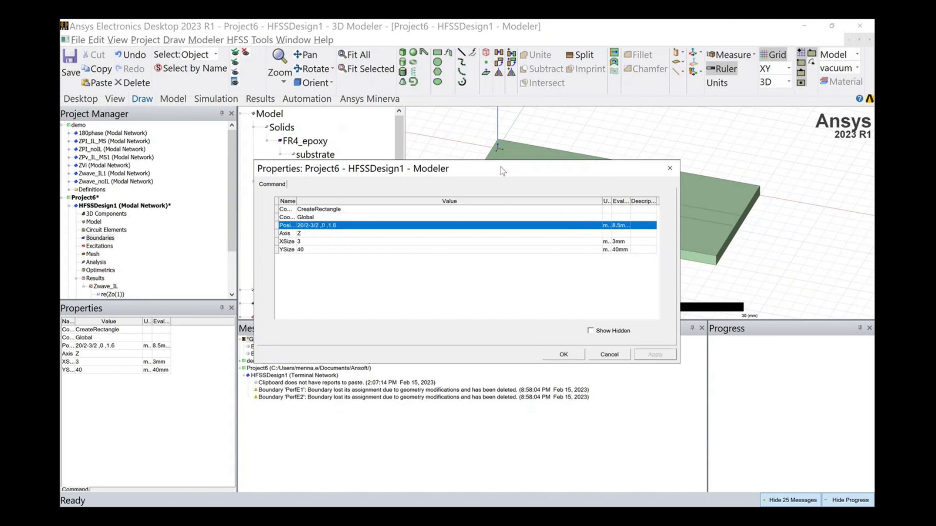
pyautogui.moveTo(502, 171); pyautogui.dragTo(439, 215)
pyautogui.click(509, 400)
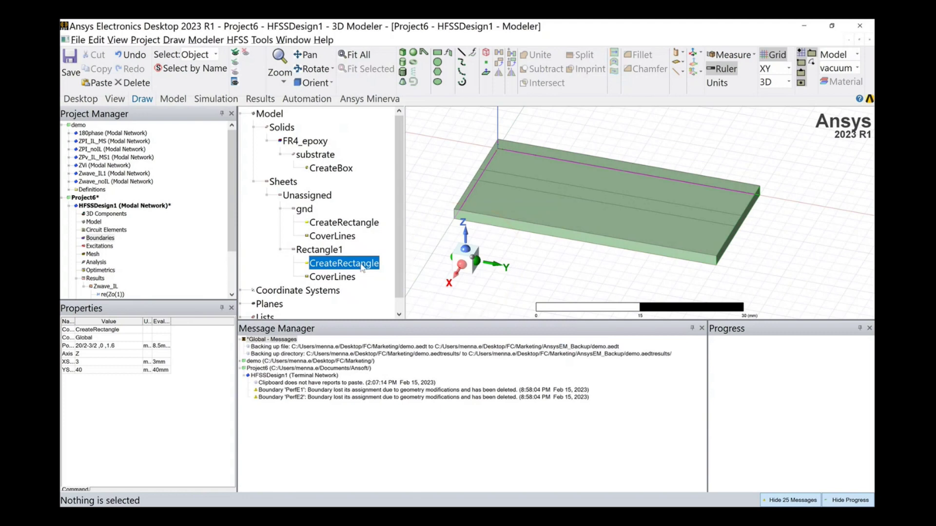
# - Colour the new strip sheet orange
pyautogui.doubleClick(320, 250)
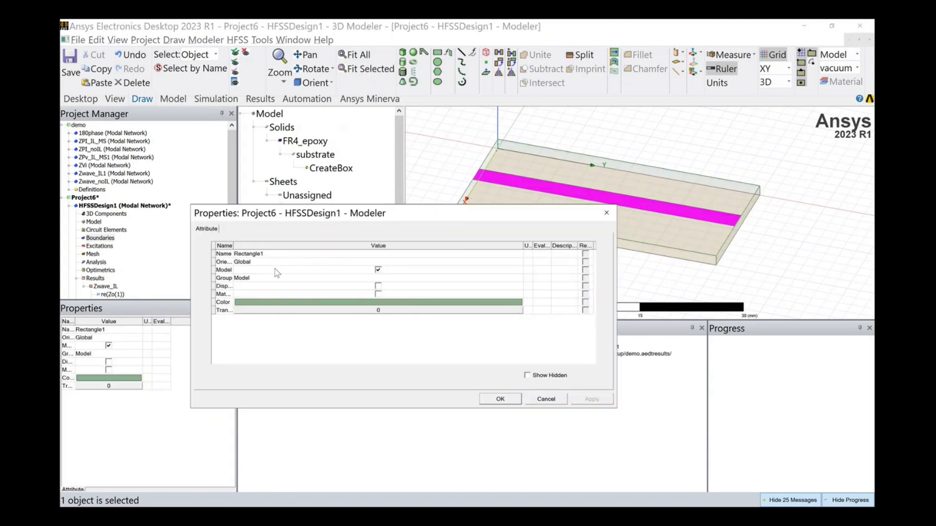
pyautogui.click(286, 303)
pyautogui.click(303, 292)
pyautogui.click(308, 385)
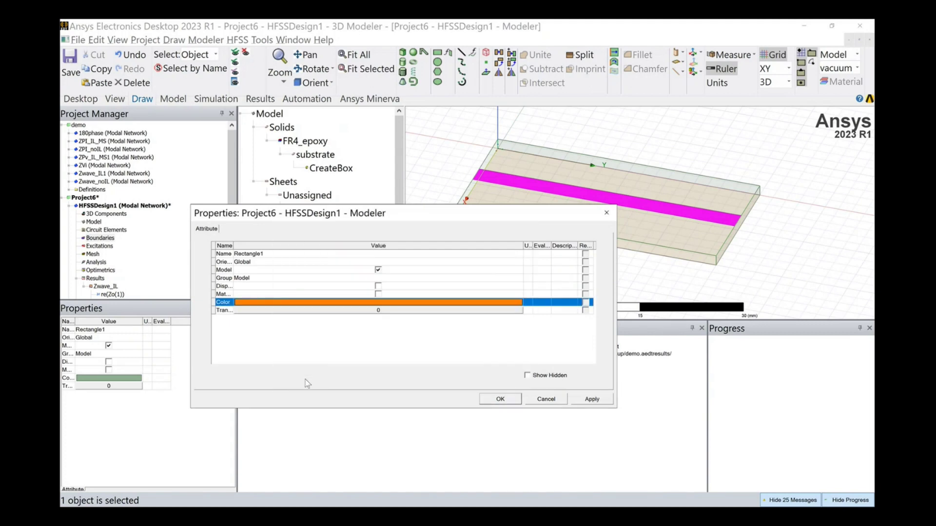
pyautogui.click(509, 401)
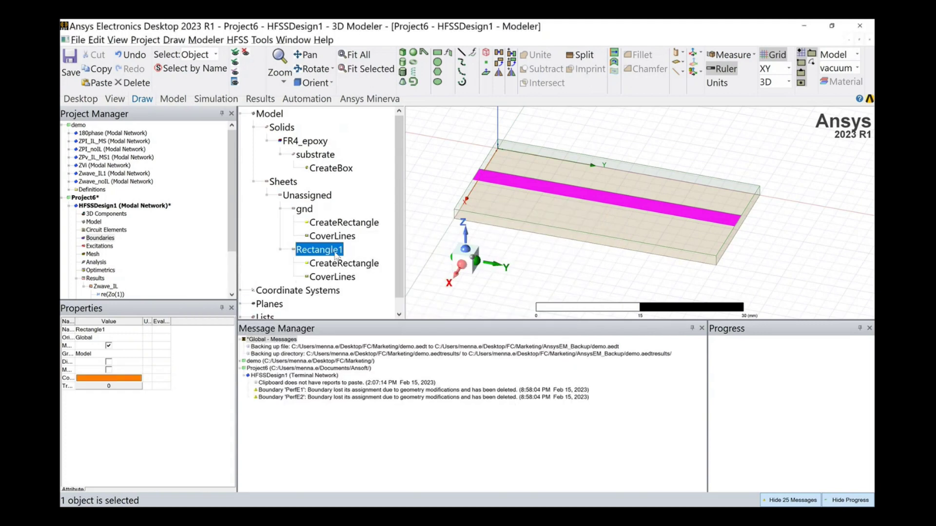
# - Rename the strip from Rectangle1 to line
pyautogui.doubleClick(337, 254)
pyautogui.click(287, 256)
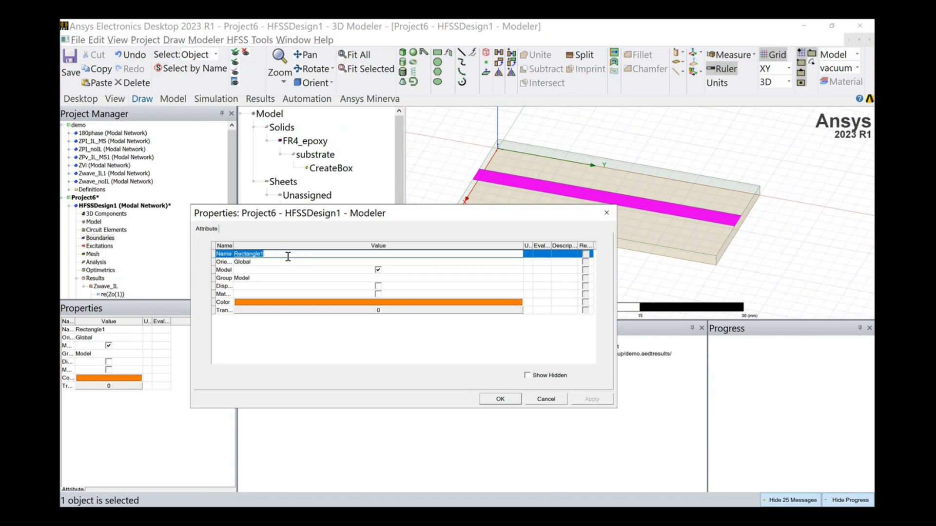
pyautogui.press('BackSpace')
pyautogui.write('line')
pyautogui.press('Return')
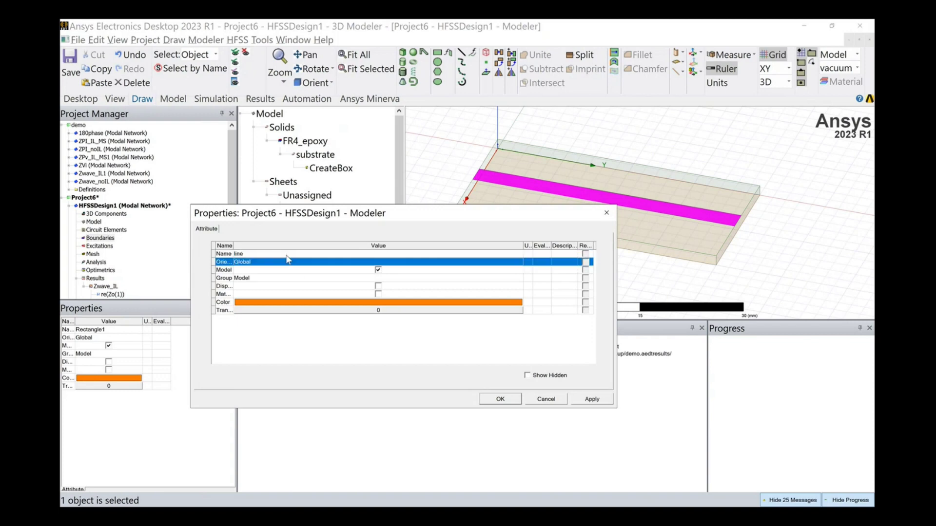
pyautogui.click(502, 399)
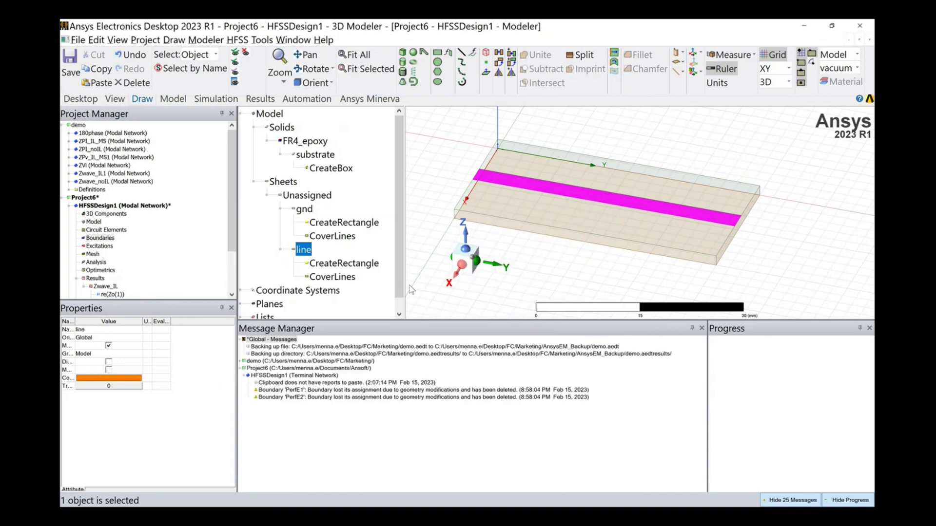
pyautogui.click(536, 187)
pyautogui.rightClick(536, 186)
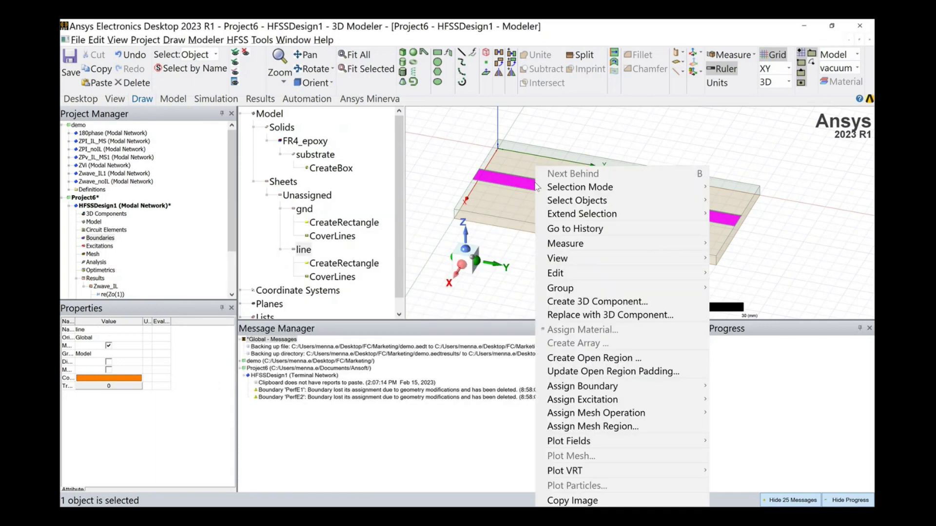
# - Assign a Perfect E boundary named PerfE1 to the line strip
pyautogui.moveTo(633, 389)
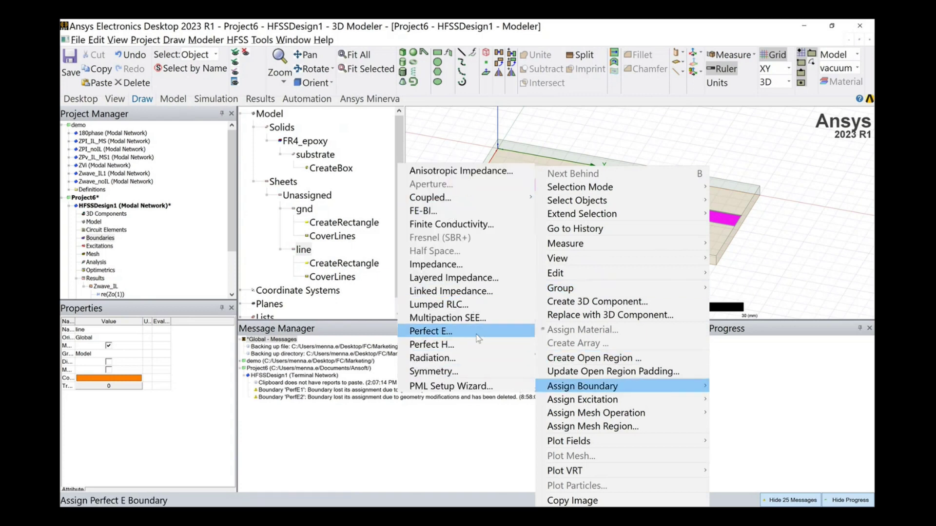
pyautogui.click(478, 338)
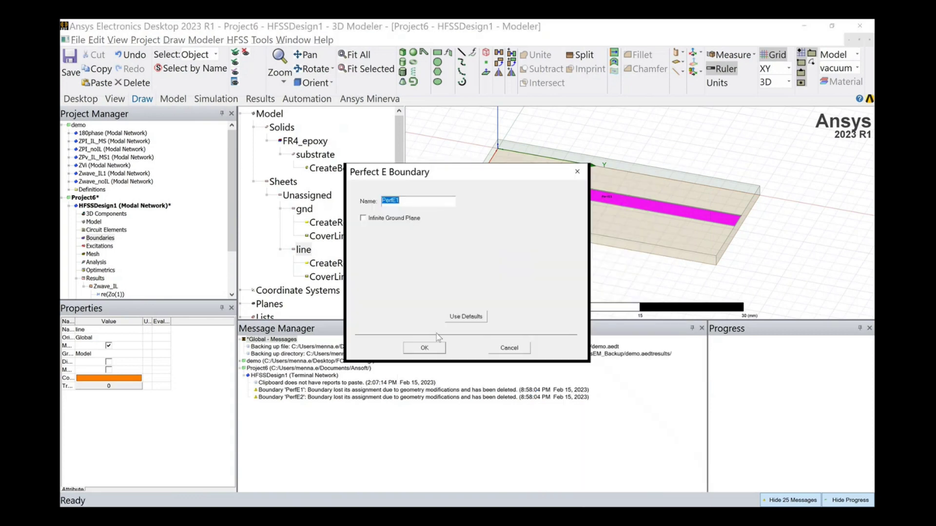
pyautogui.click(437, 348)
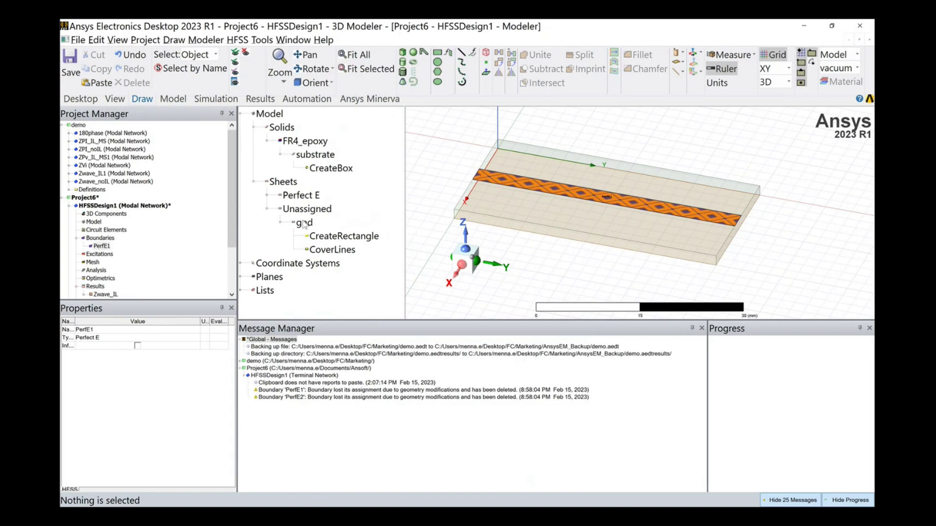
# - Assign a Perfect E boundary named PerfE2 to the gnd sheet
pyautogui.click(304, 222)
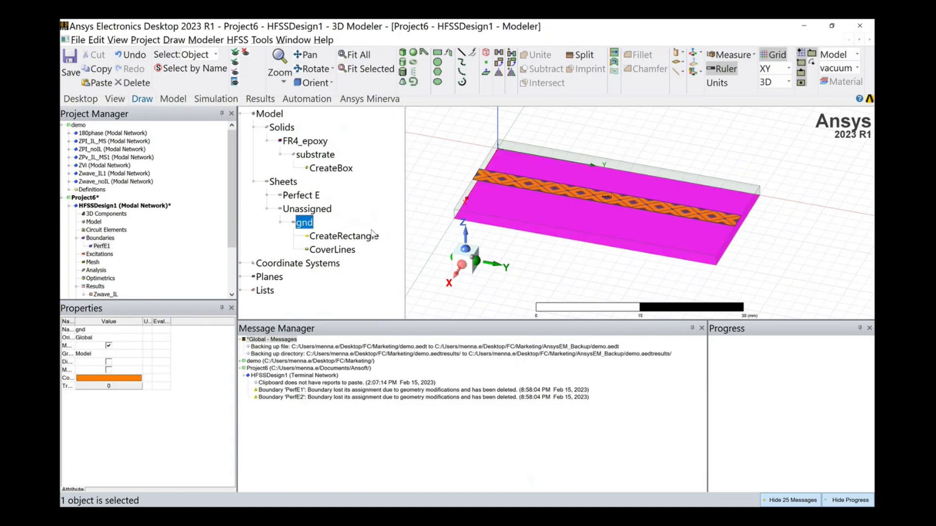
pyautogui.rightClick(559, 249)
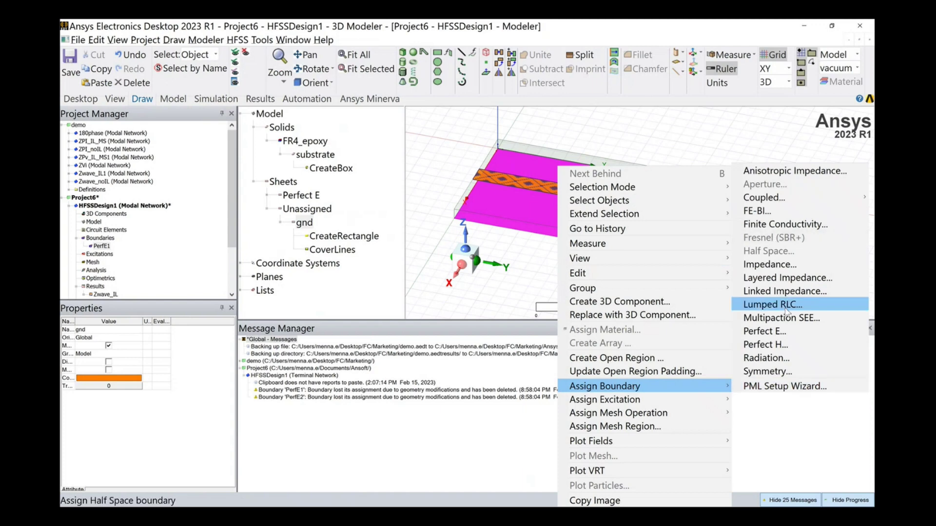
pyautogui.click(790, 337)
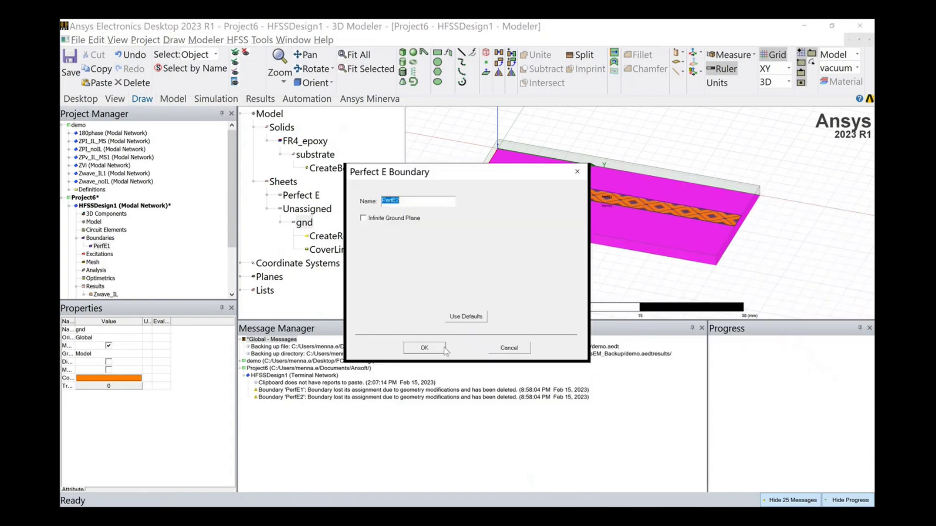
pyautogui.click(426, 344)
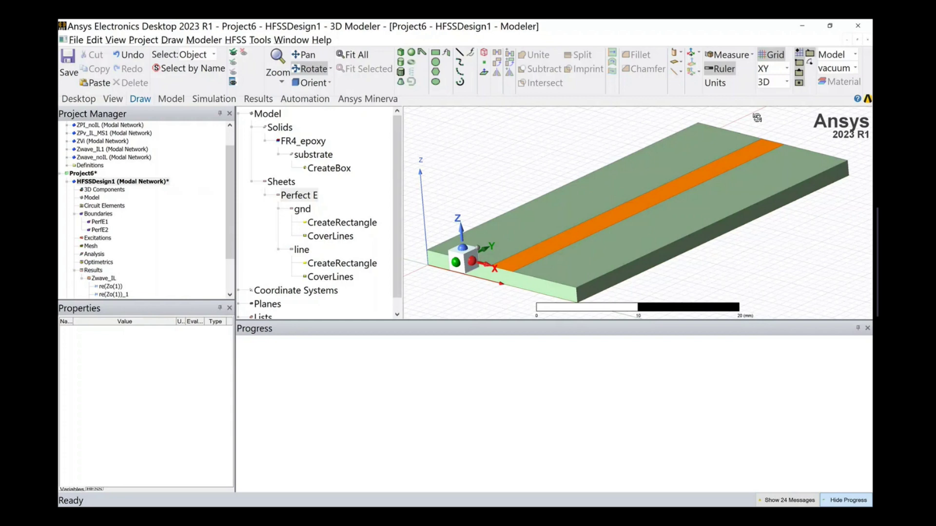
# - Switch to the XZ drawing plane and draw a rectangle sheet at the strip's end
pyautogui.click(786, 68)
pyautogui.click(766, 113)
pyautogui.click(435, 54)
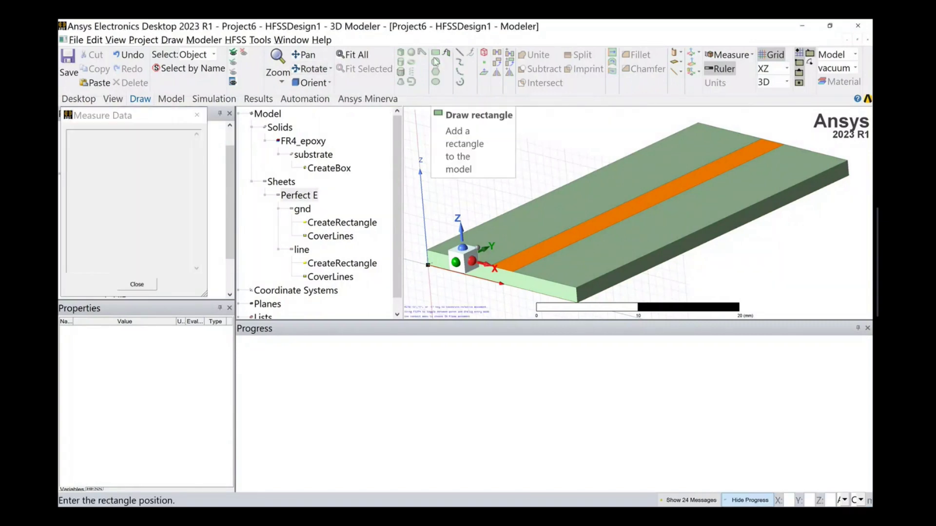
pyautogui.click(494, 267)
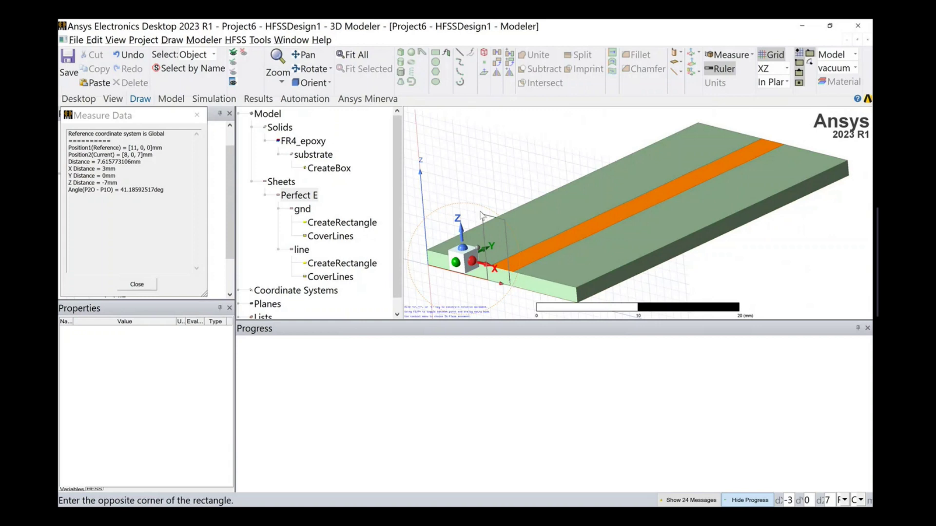
pyautogui.click(456, 197)
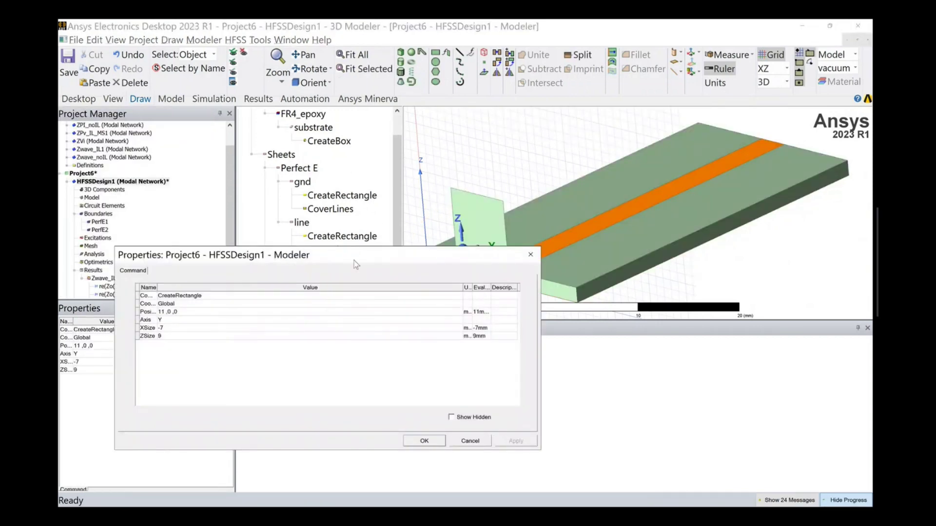
# - Set the port rectangle's XSize to 7.8 and ZSize to 10
pyautogui.moveTo(356, 256); pyautogui.dragTo(442, 192)
pyautogui.click(301, 264)
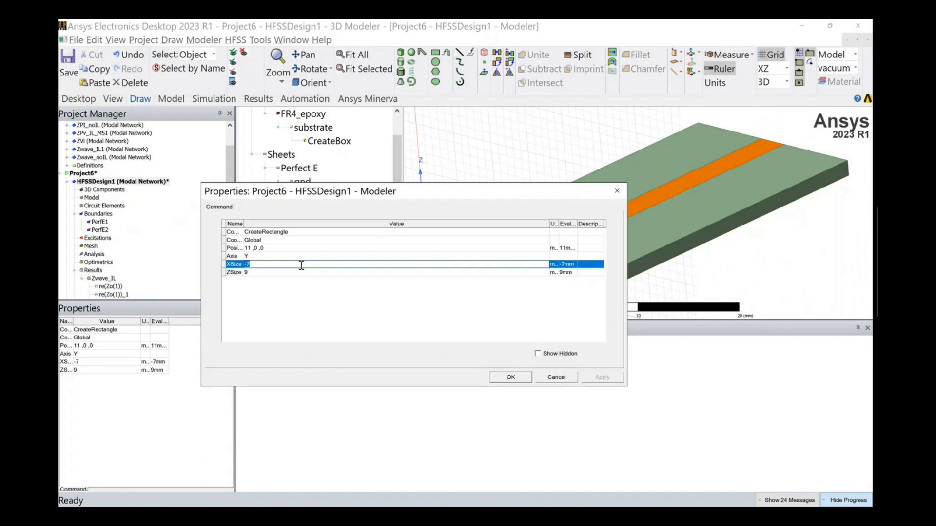
pyautogui.press('BackSpace')
pyautogui.write('7.8')
pyautogui.click(263, 273)
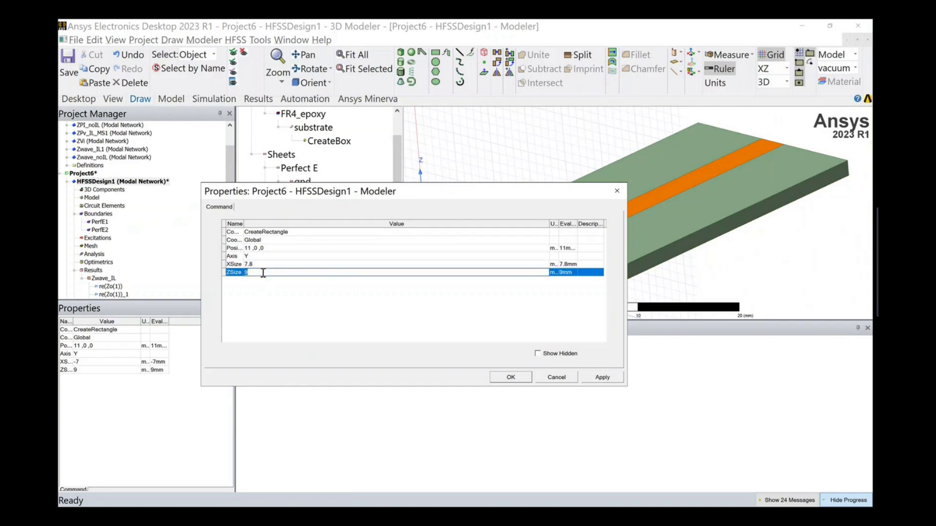
pyautogui.write('10')
# - Move the port rectangle to position 20/2-7.8/2, 0, 0 and apply
pyautogui.click(264, 249)
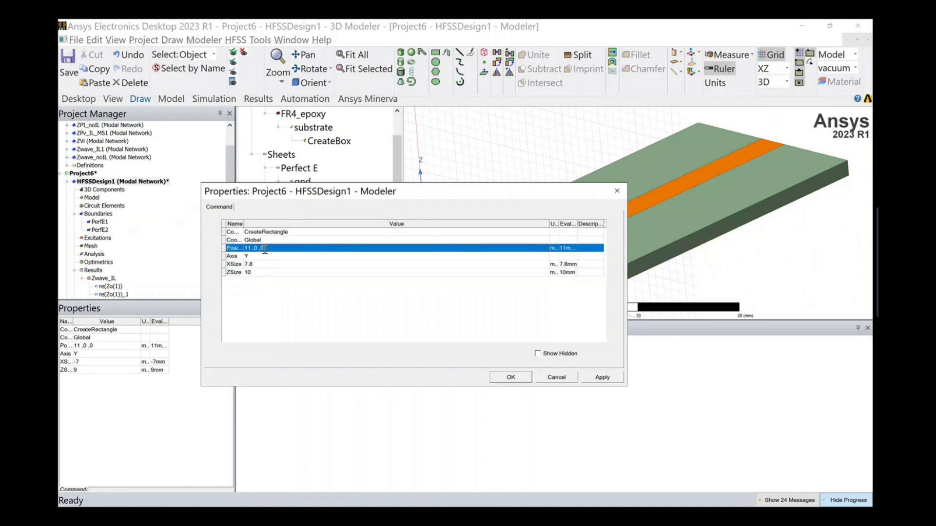
pyautogui.click(265, 249)
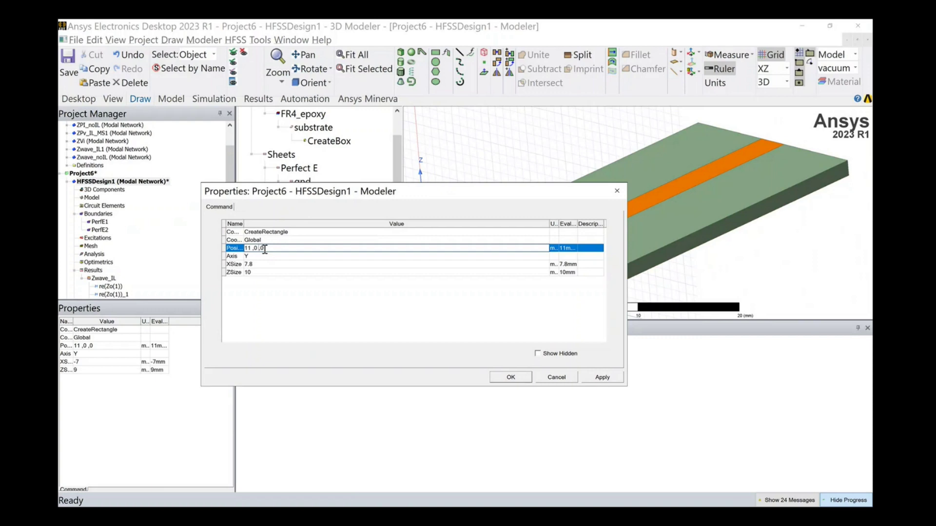
pyautogui.press('BackSpace')
pyautogui.press('BackSpace')
pyautogui.write('20/2-7.8/')
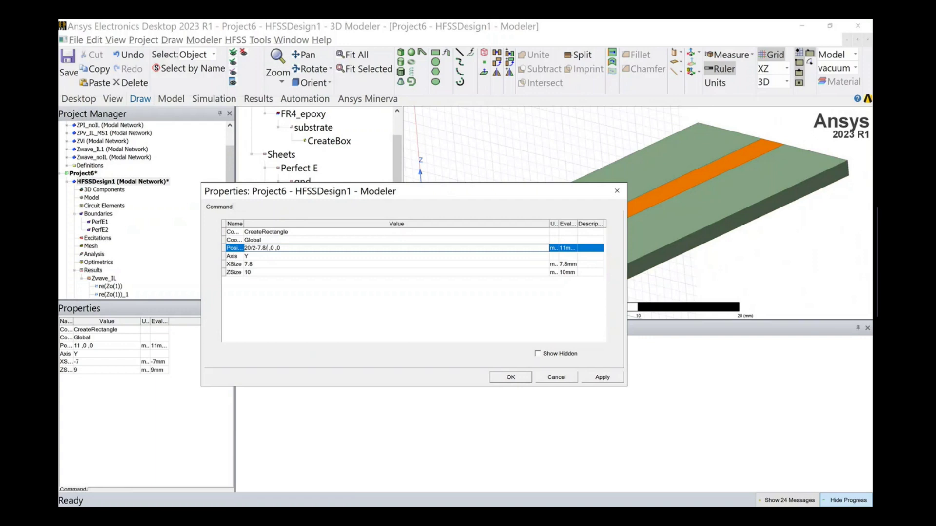
pyautogui.write('2')
pyautogui.click(603, 377)
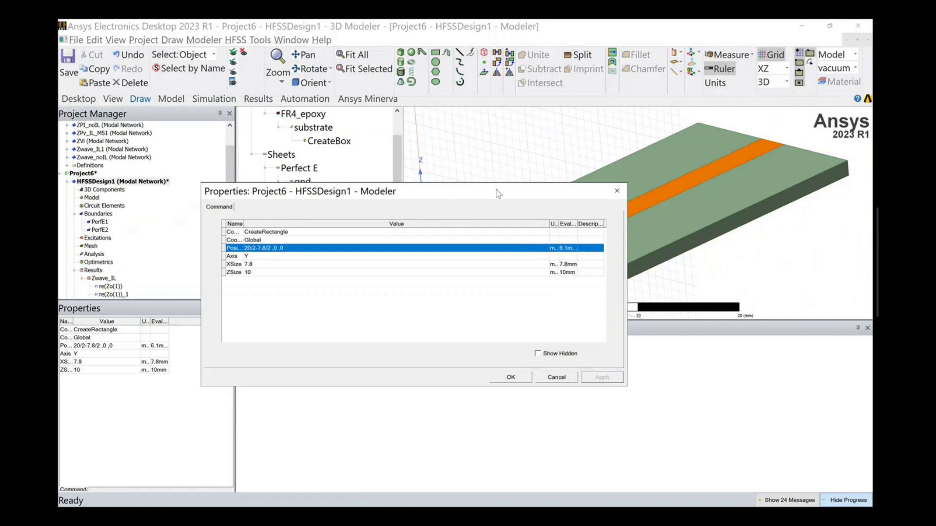
pyautogui.moveTo(497, 193); pyautogui.dragTo(499, 418)
pyautogui.click(392, 492)
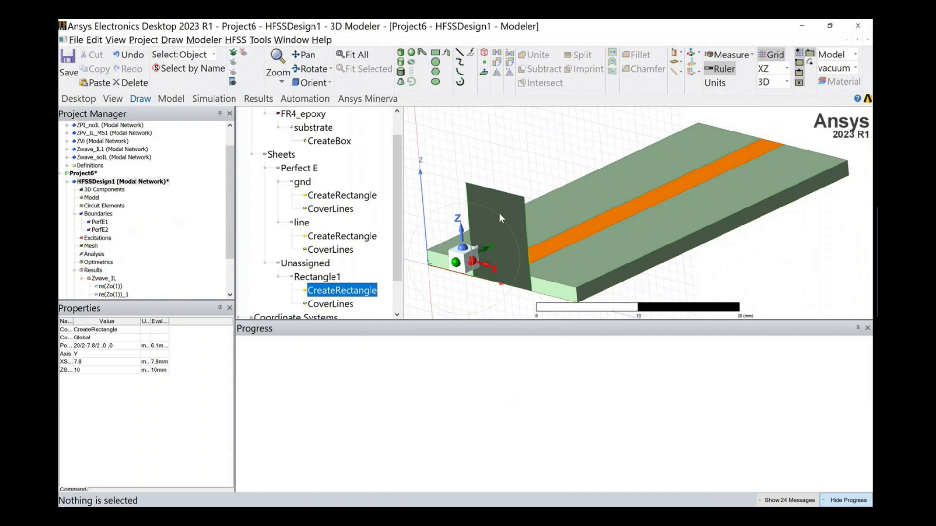
# - Assign Rectangle1 as a wave port excitation
pyautogui.click(514, 204)
pyautogui.rightClick(516, 263)
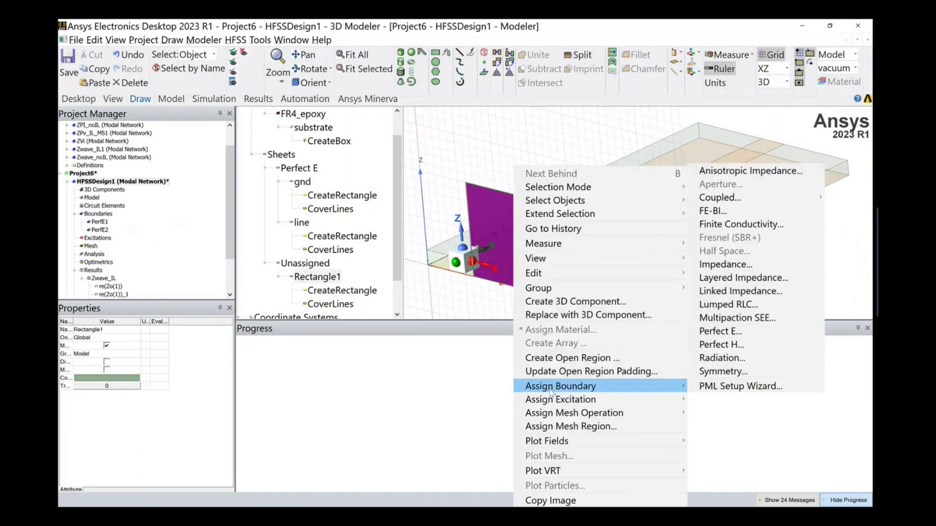
pyautogui.moveTo(553, 401)
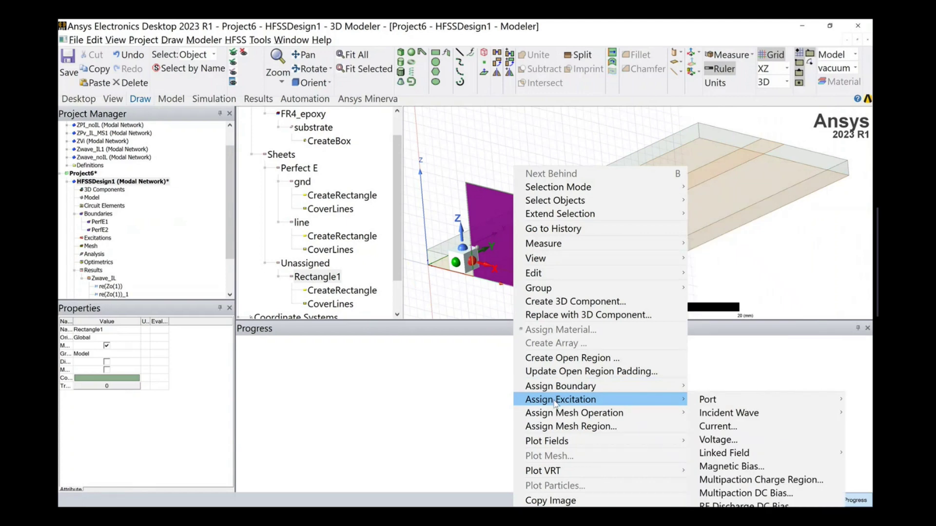
pyautogui.moveTo(694, 403)
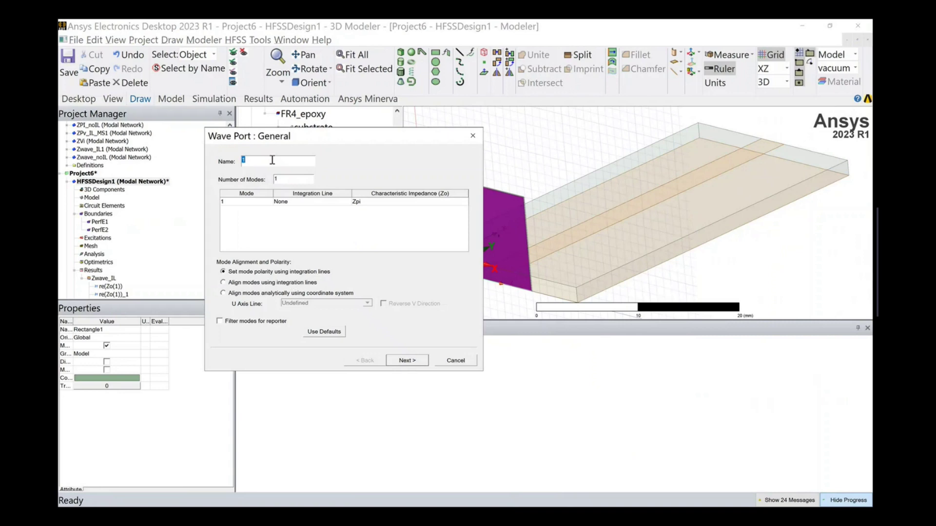
pyautogui.moveTo(390, 140); pyautogui.dragTo(312, 135)
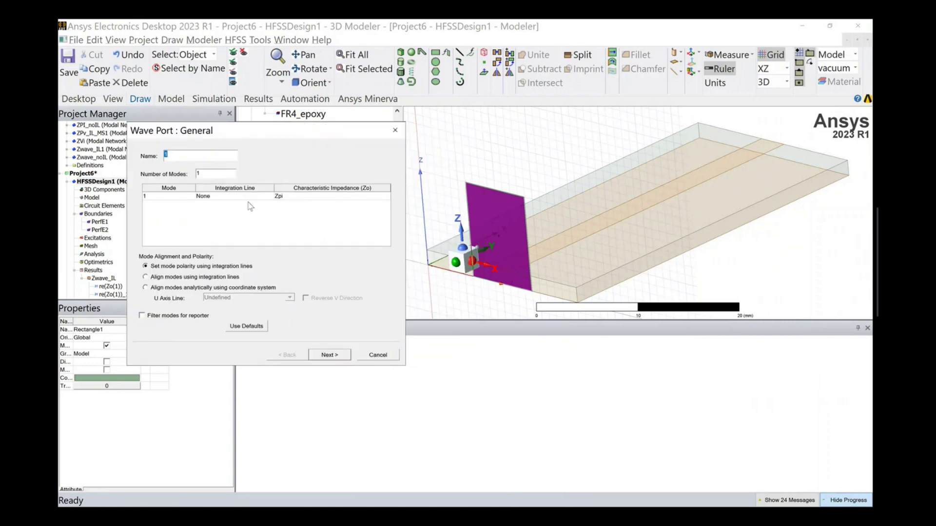
# - Keep Zpi impedance for mode 1 and choose New Line for its integration line
pyautogui.click(330, 197)
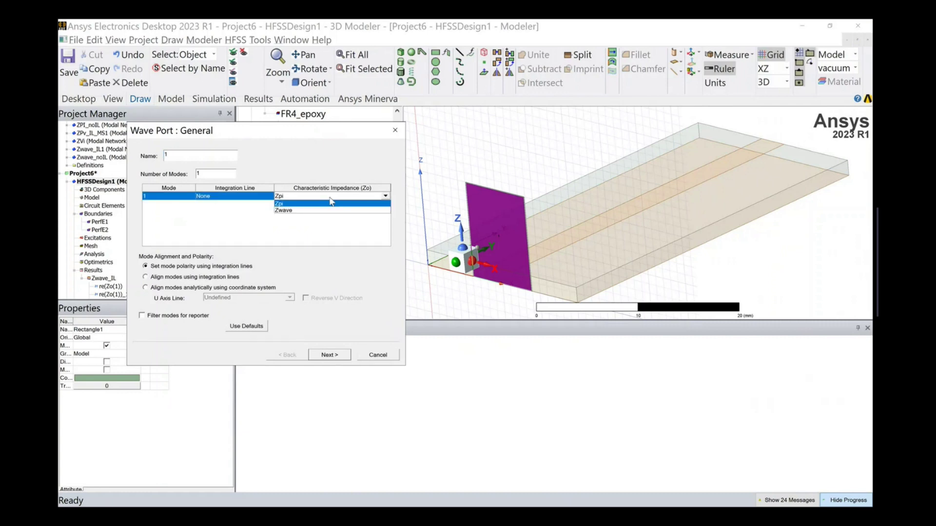
pyautogui.click(254, 197)
pyautogui.click(254, 196)
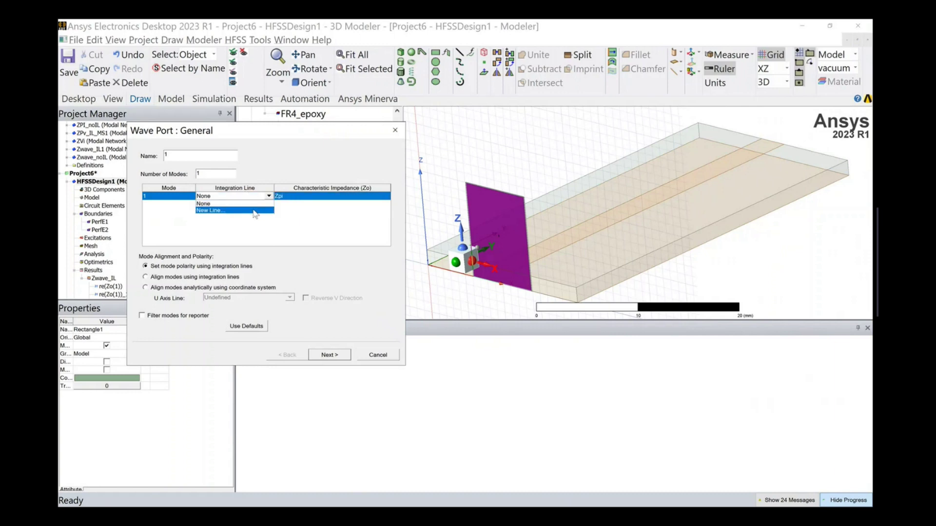
pyautogui.click(254, 211)
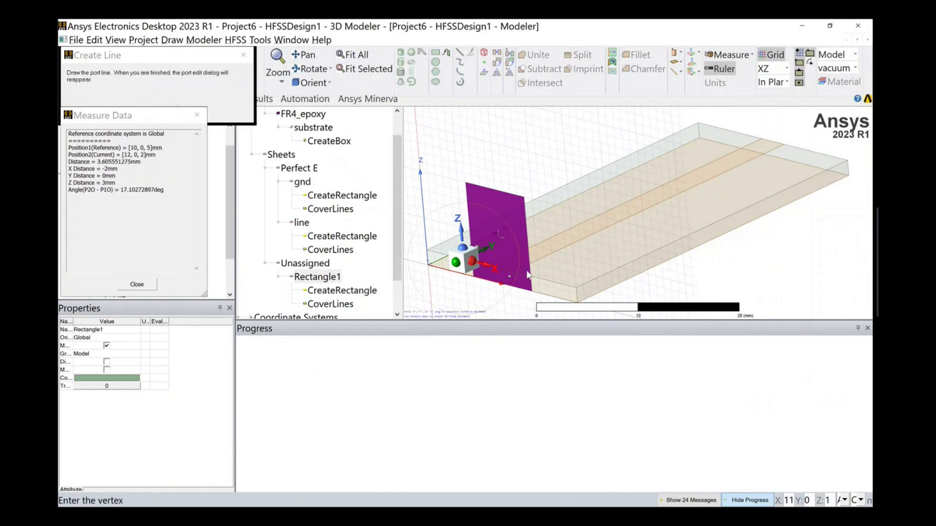
# - Draw the integration line from strip to ground and finish the one-mode Zpi wave port
pyautogui.scroll(2, 526, 267)
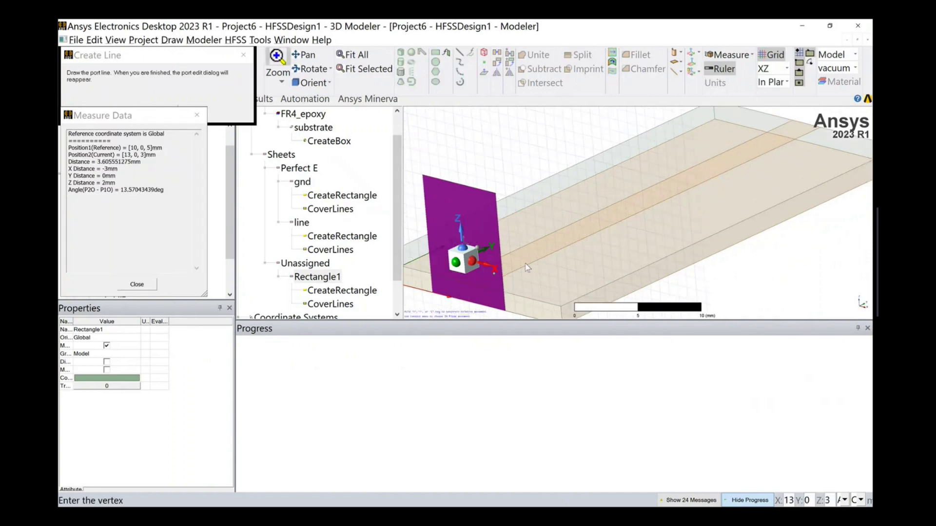
pyautogui.click(468, 286)
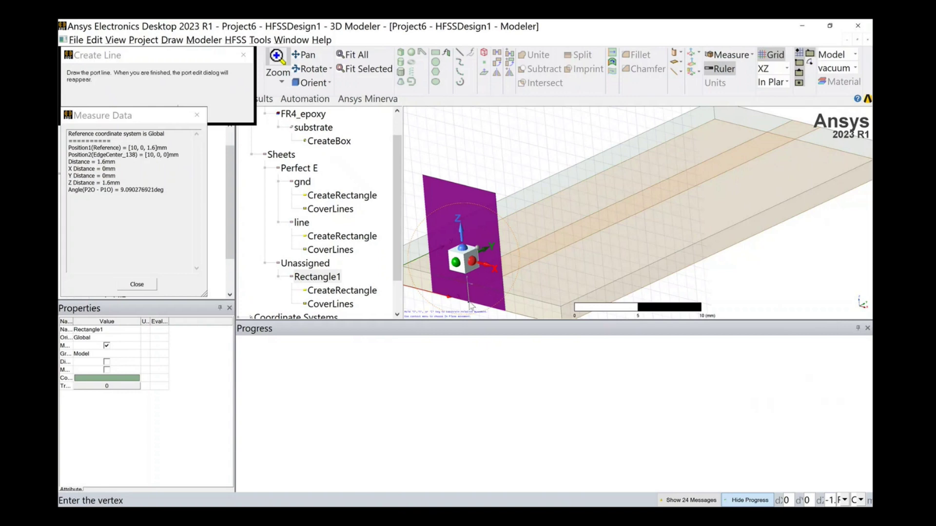
pyautogui.click(469, 305)
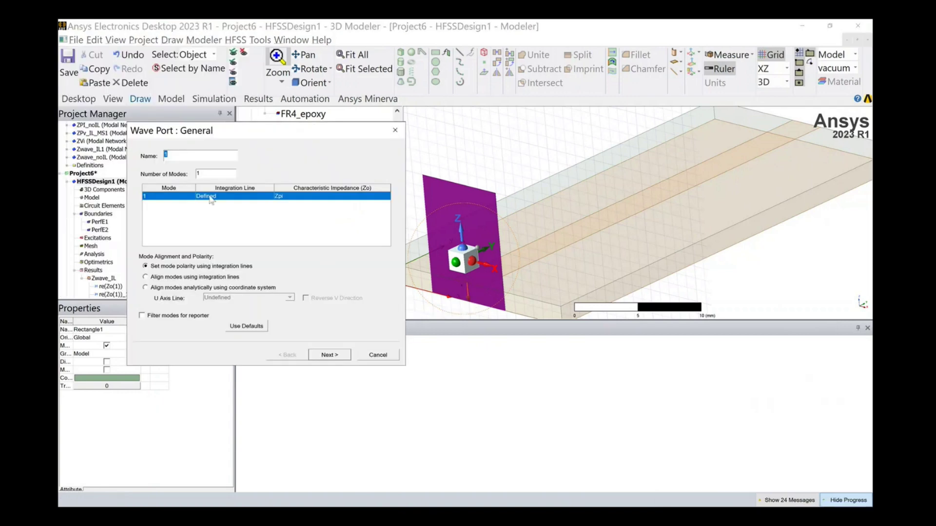
pyautogui.click(321, 196)
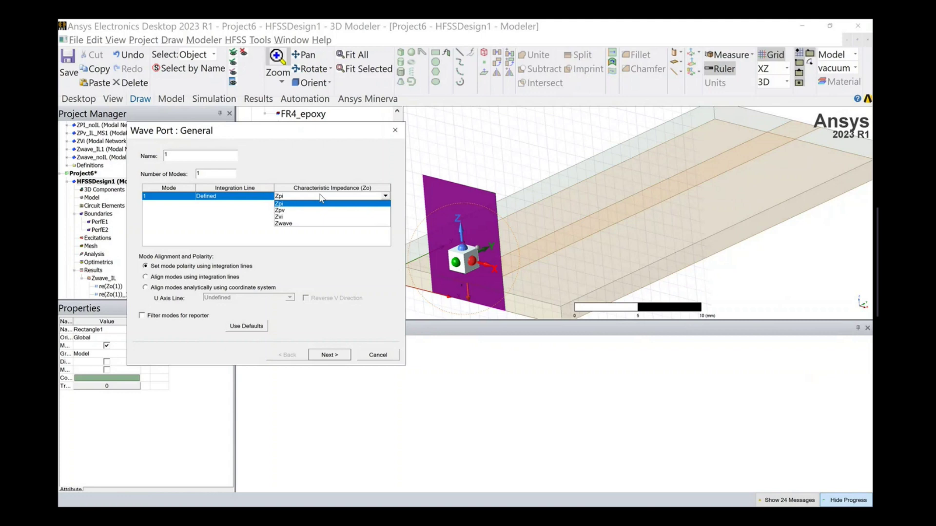
pyautogui.click(305, 173)
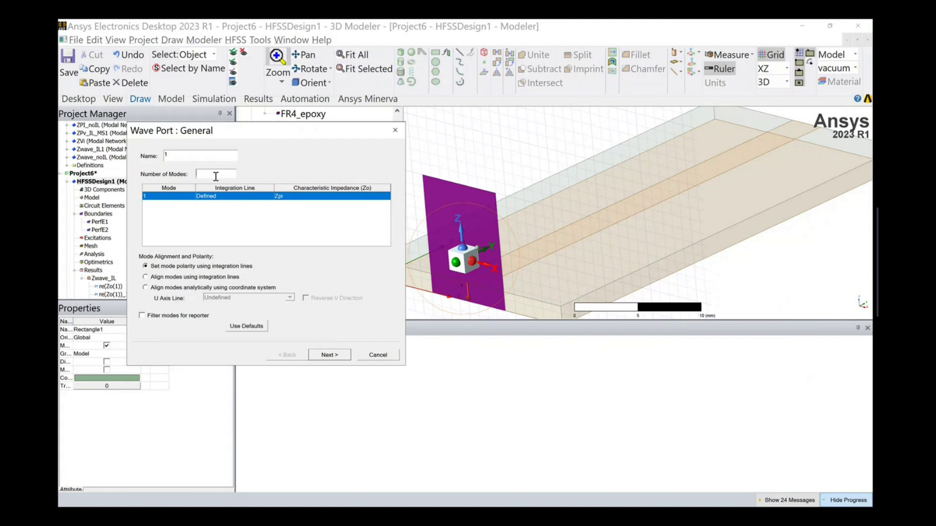
pyautogui.write('3')
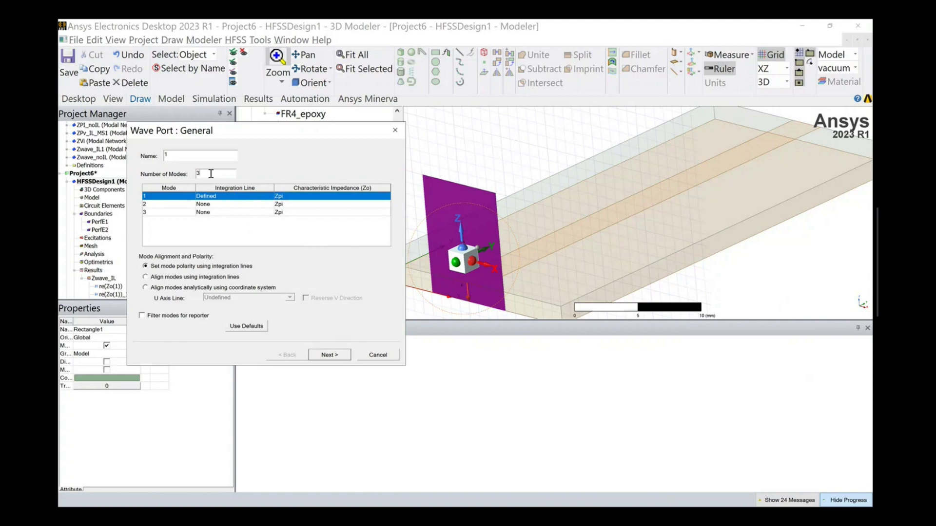
pyautogui.write('1')
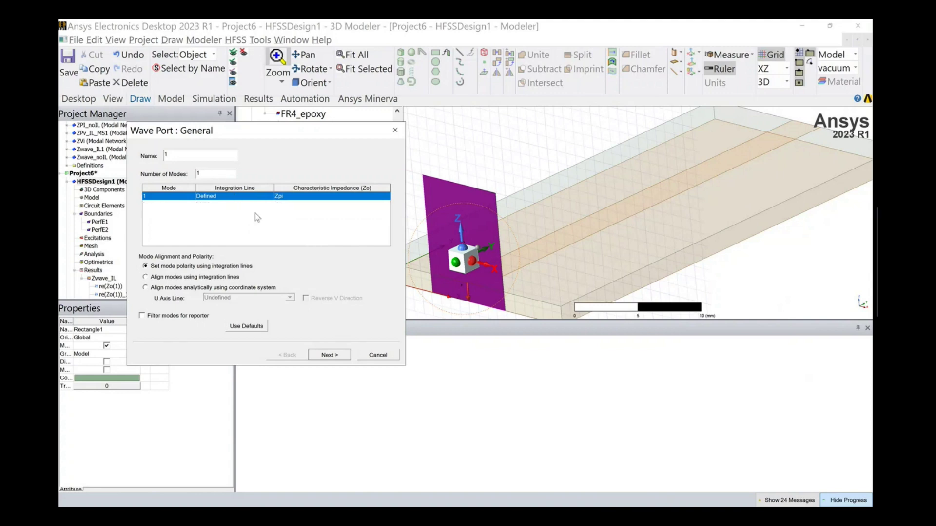
pyautogui.click(289, 225)
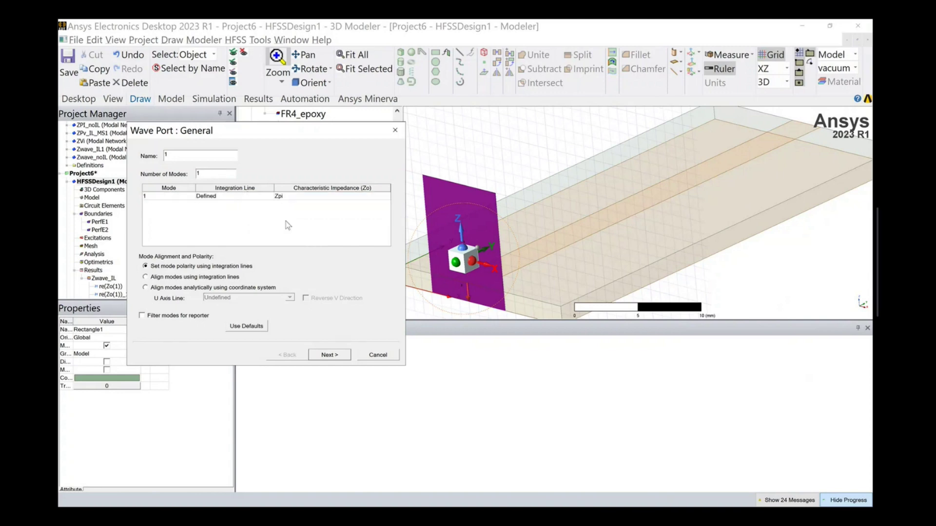
pyautogui.click(329, 355)
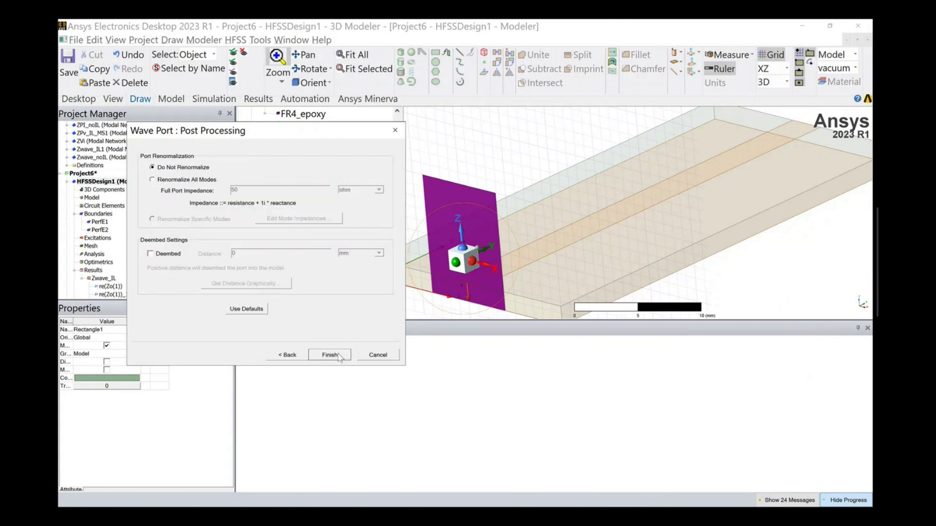
pyautogui.click(332, 355)
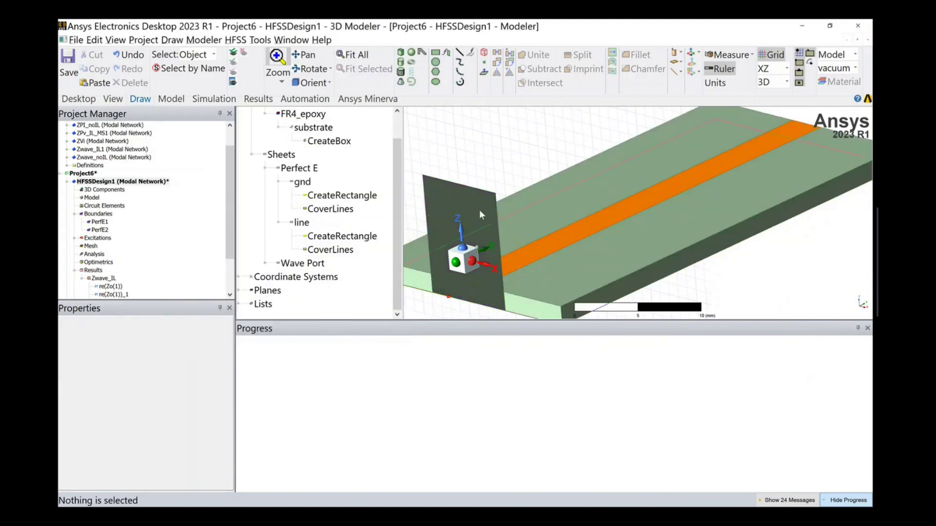
# - Open the ZPI_IL impedance report of the ZPI_IL_MS design
pyautogui.scroll(1, 233, 156)
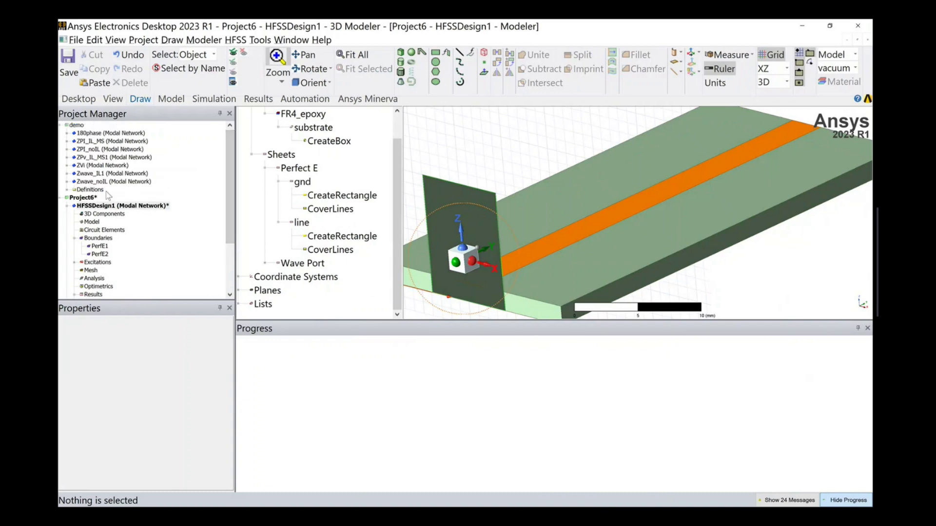
pyautogui.click(68, 141)
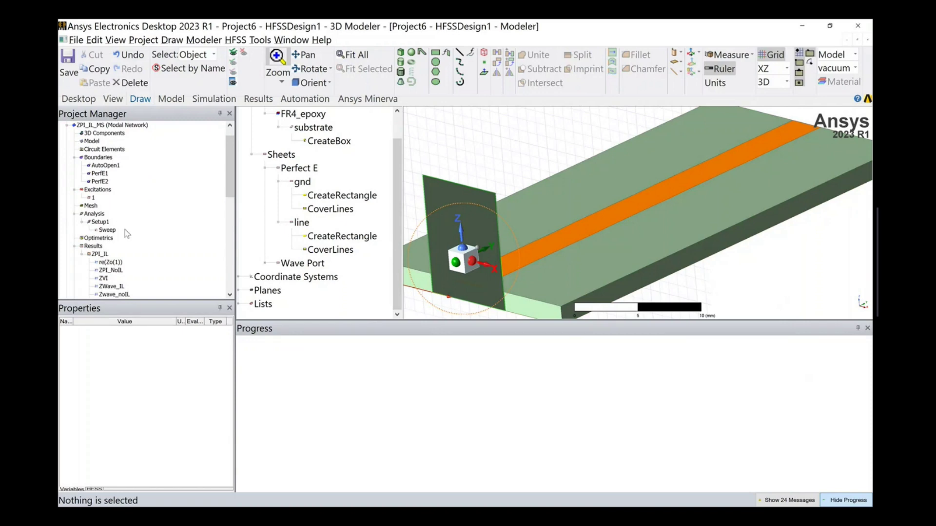
pyautogui.click(105, 253)
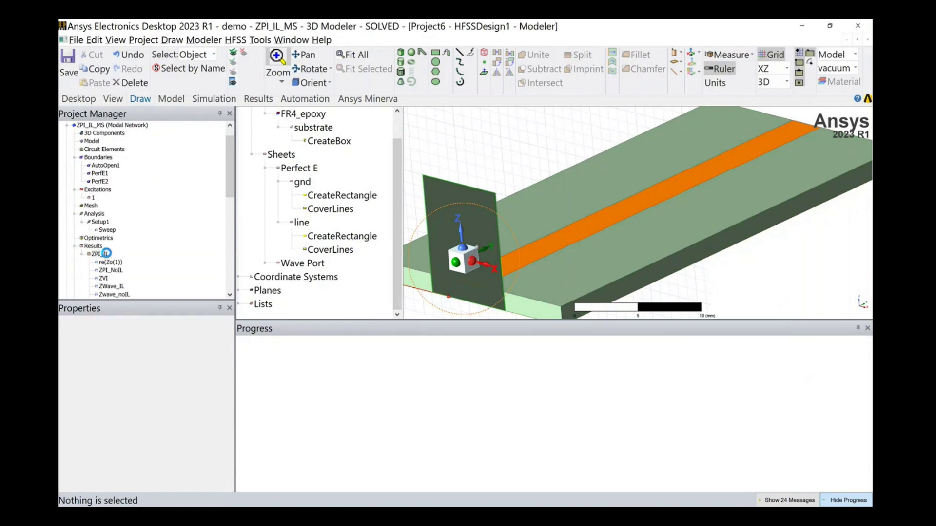
pyautogui.doubleClick(105, 254)
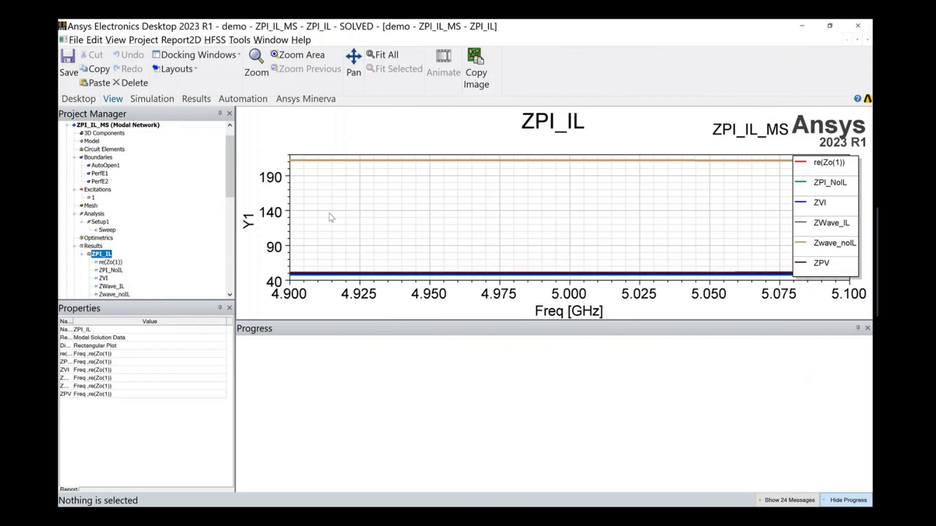
# - Nudge the legend aside and place marker m1 on the ZPV curve at 5 GHz (51.1252)
pyautogui.click(841, 270)
pyautogui.moveTo(841, 269); pyautogui.dragTo(846, 280)
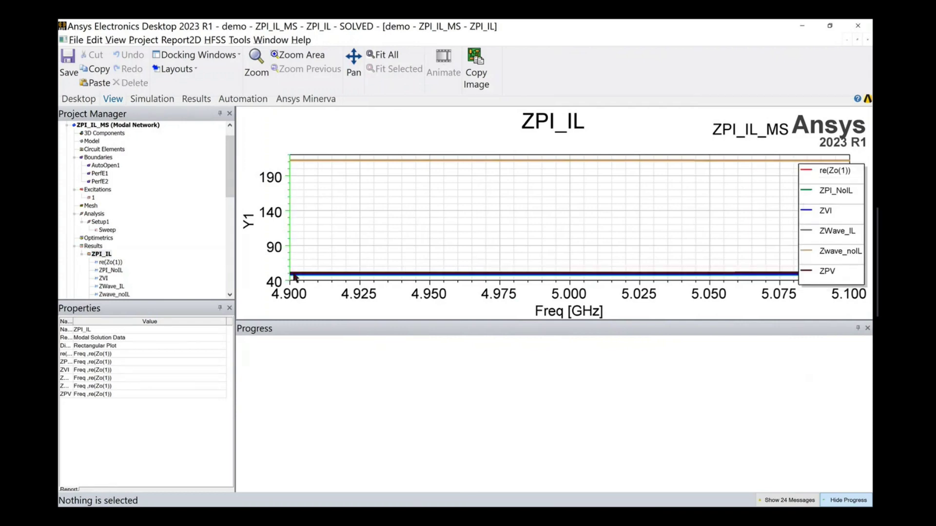
pyautogui.click(823, 274)
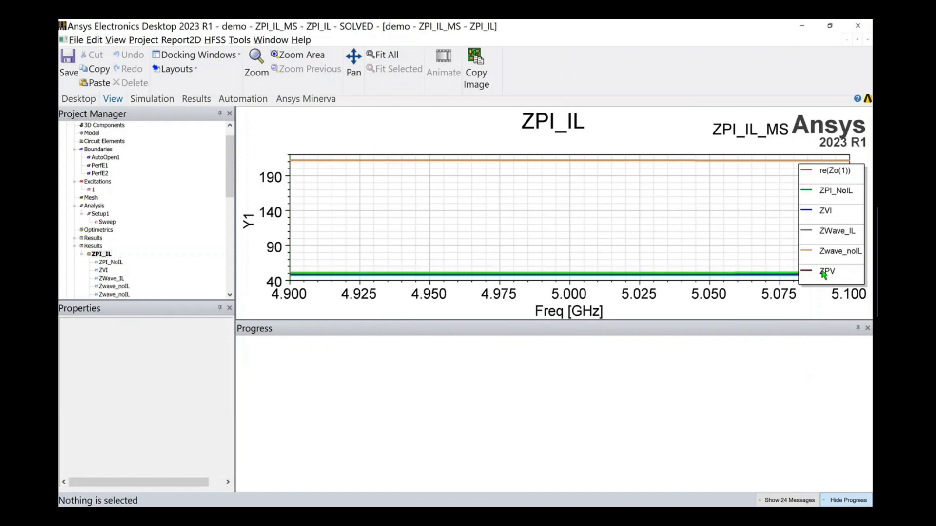
pyautogui.rightClick(492, 254)
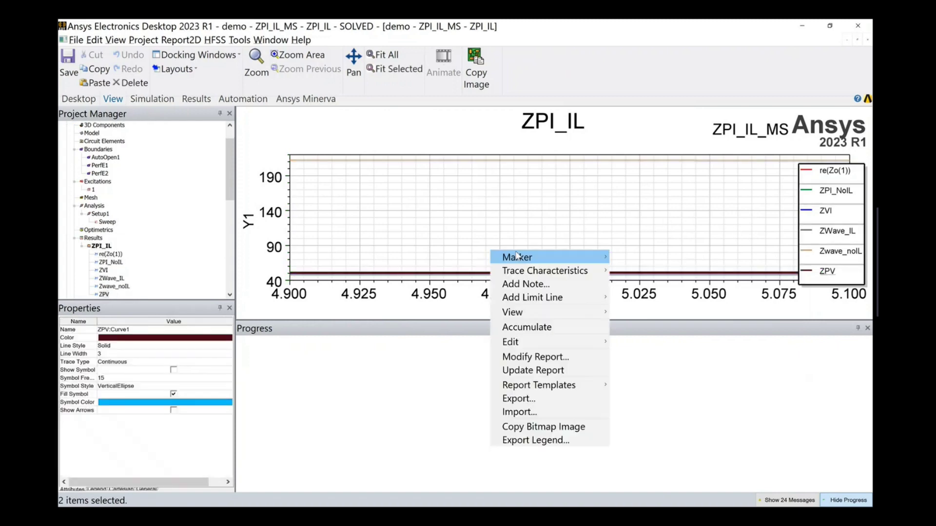
pyautogui.moveTo(518, 257)
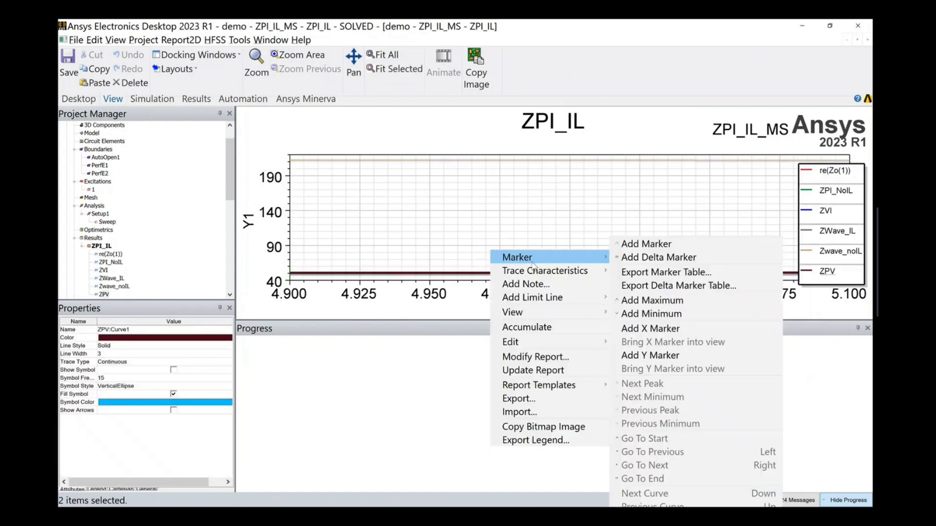
pyautogui.click(667, 245)
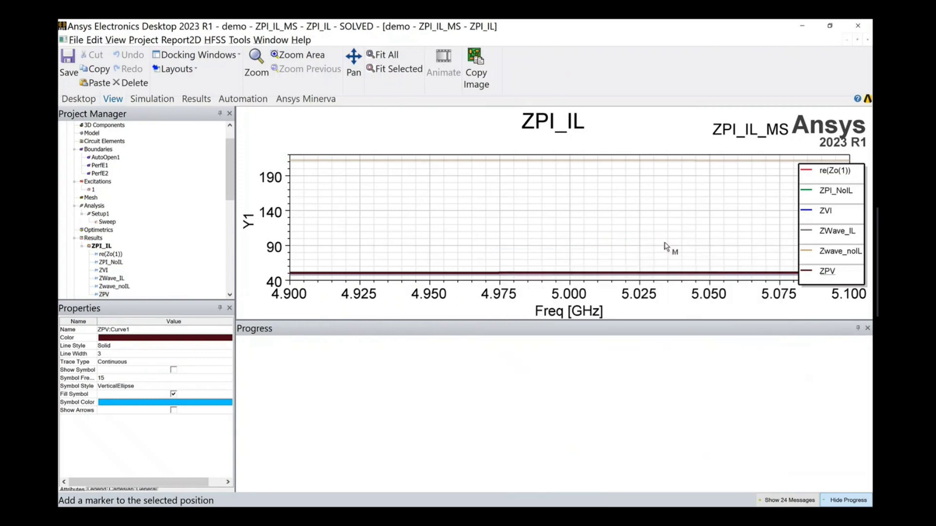
pyautogui.click(570, 274)
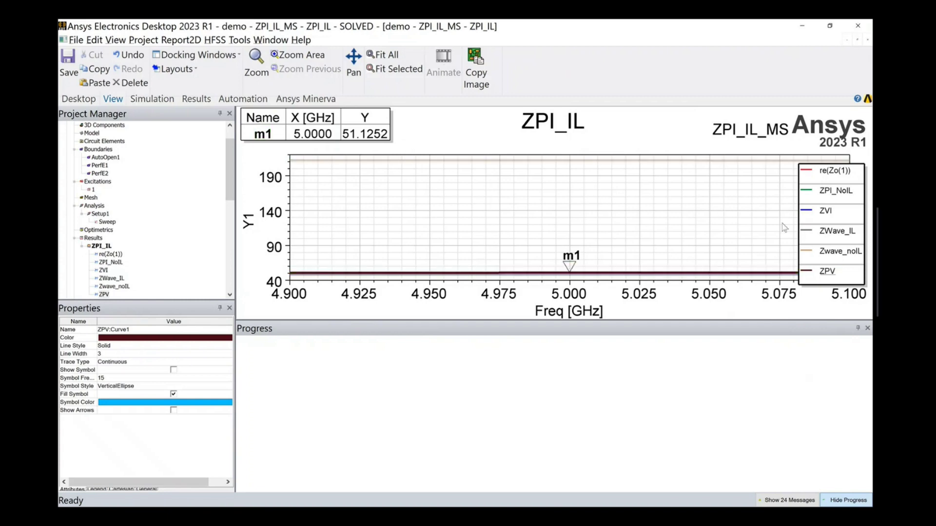
# - Select the Zwave_noIL curve, refit the axes, and place marker m2 at 5 GHz (211.8538)
pyautogui.click(786, 181)
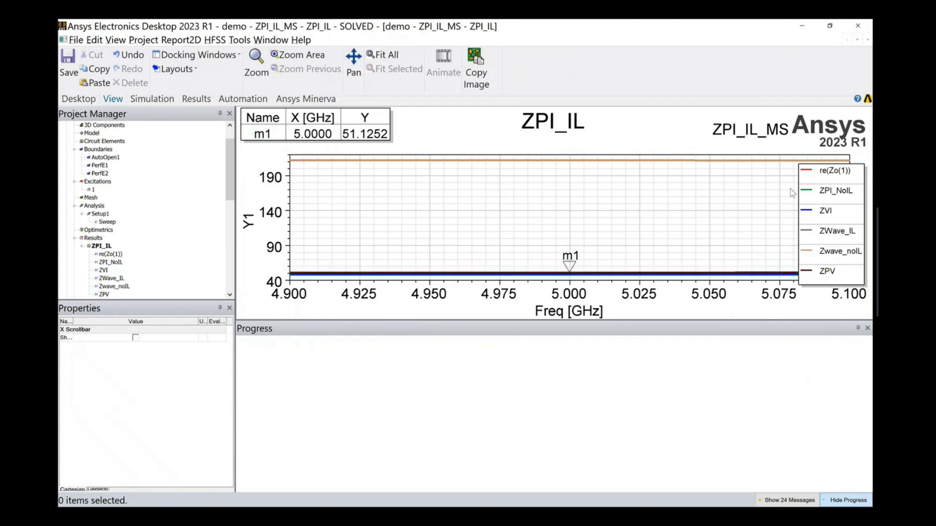
pyautogui.click(829, 194)
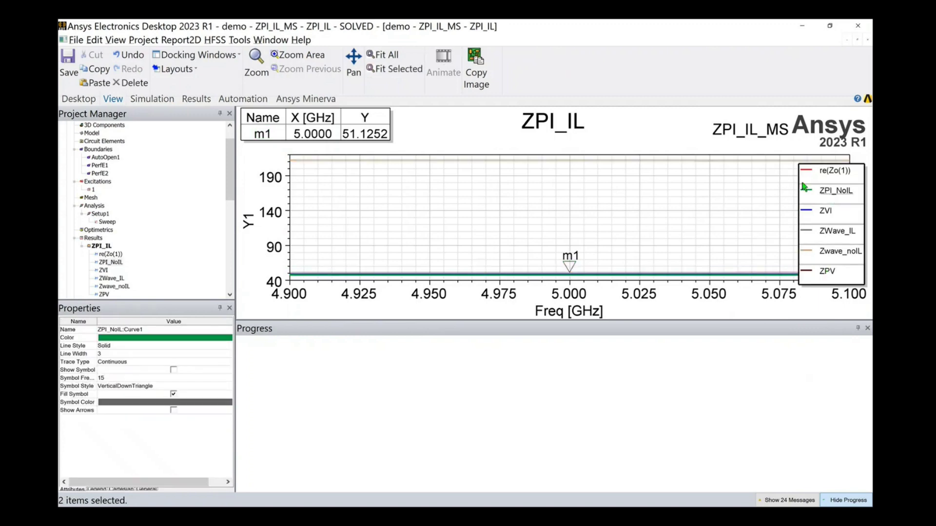
pyautogui.scroll(-1, 830, 273)
pyautogui.click(830, 256)
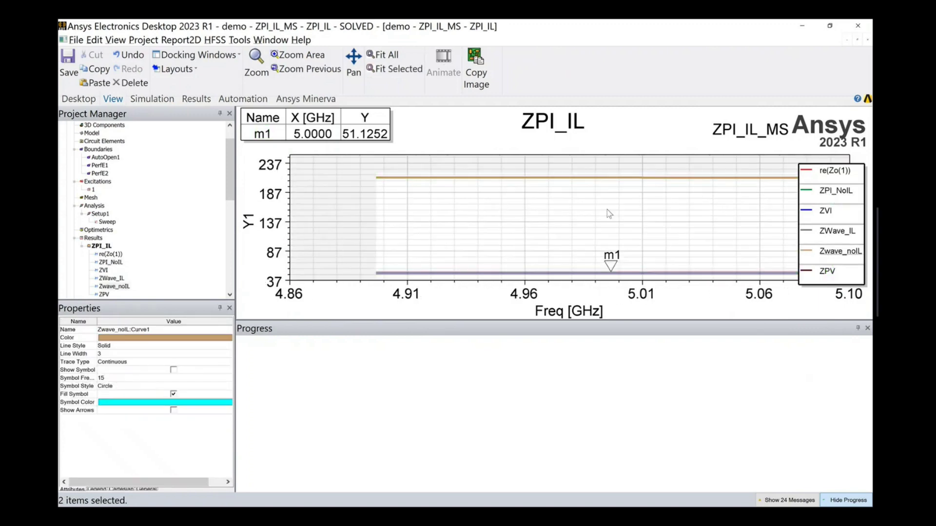
pyautogui.click(383, 56)
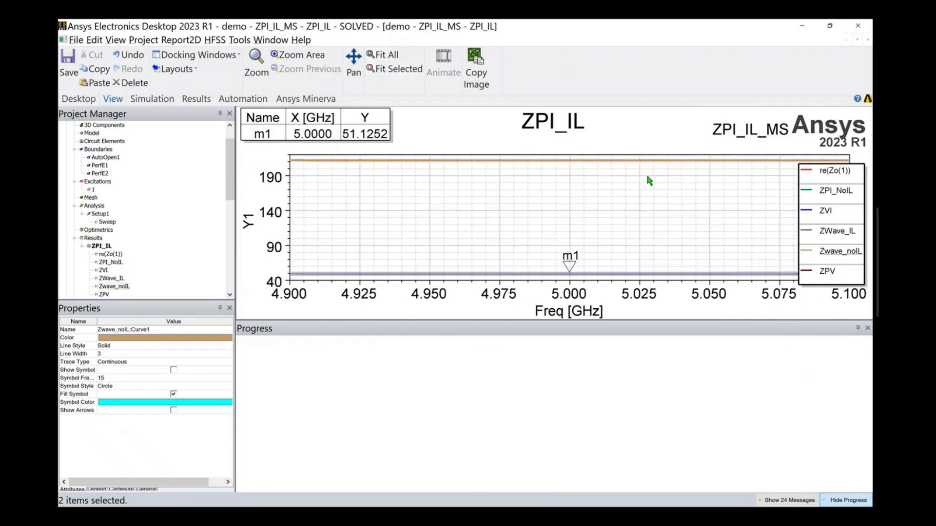
pyautogui.rightClick(466, 135)
pyautogui.moveTo(483, 142)
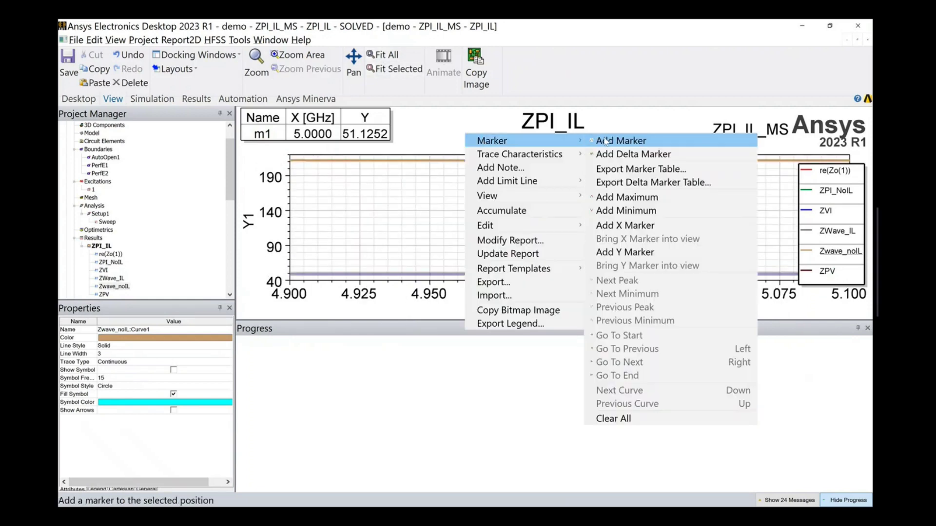
pyautogui.click(605, 141)
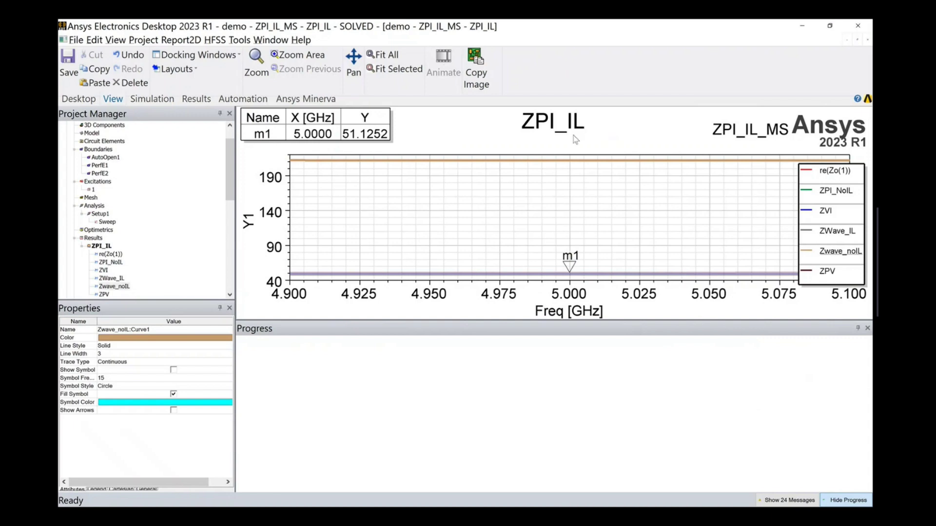
pyautogui.click(571, 162)
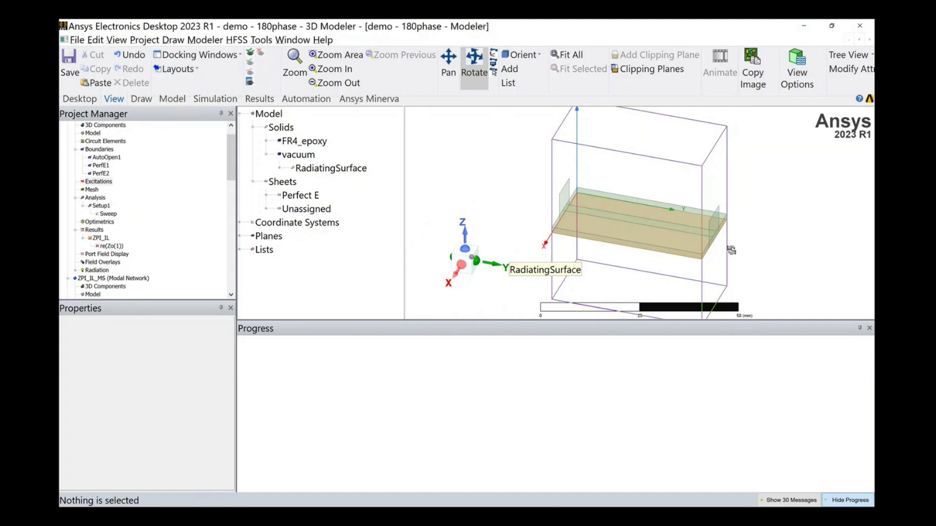
# - Select the Rectangle2 end sheet and start assigning it as a Wave Port
pyautogui.press('Escape')
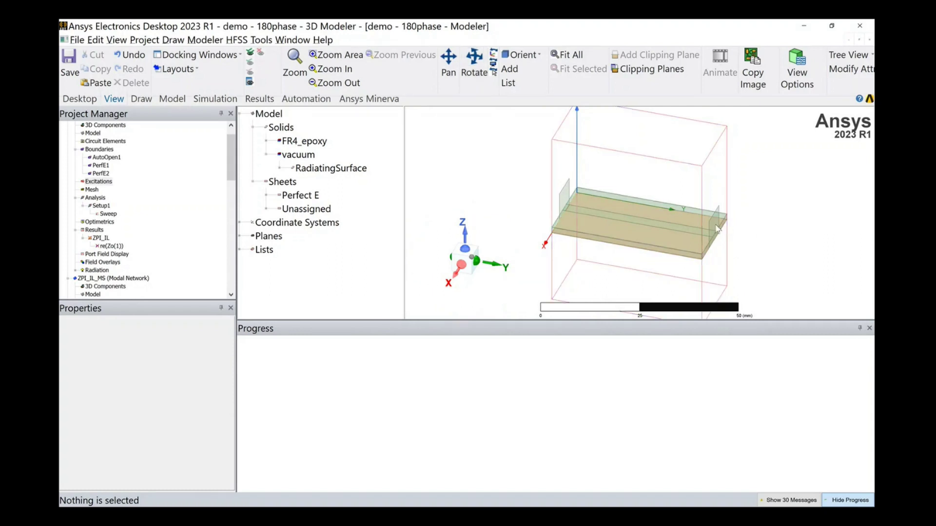
pyautogui.click(715, 225)
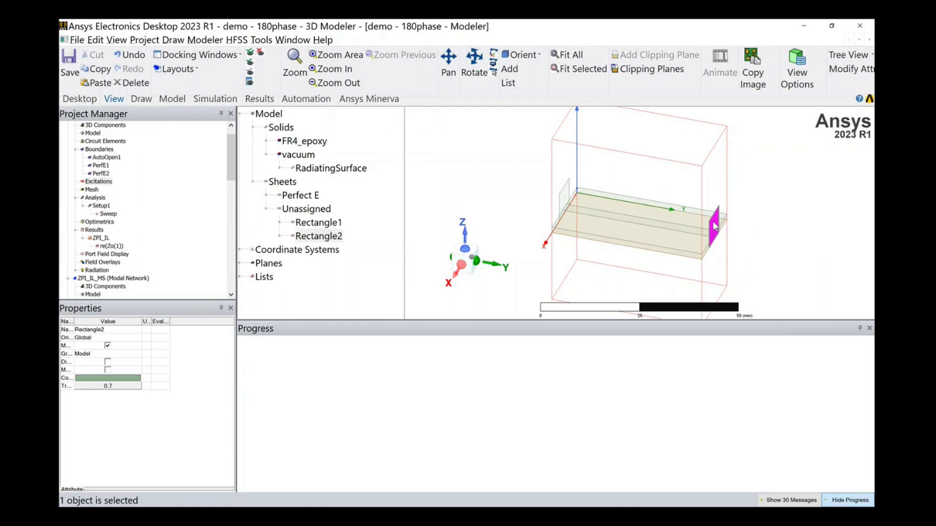
pyautogui.rightClick(715, 225)
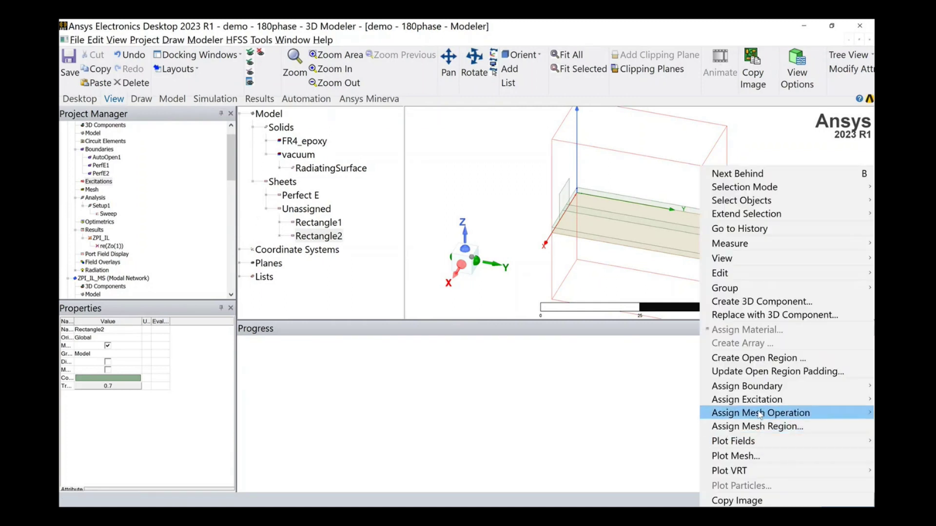
pyautogui.moveTo(755, 402)
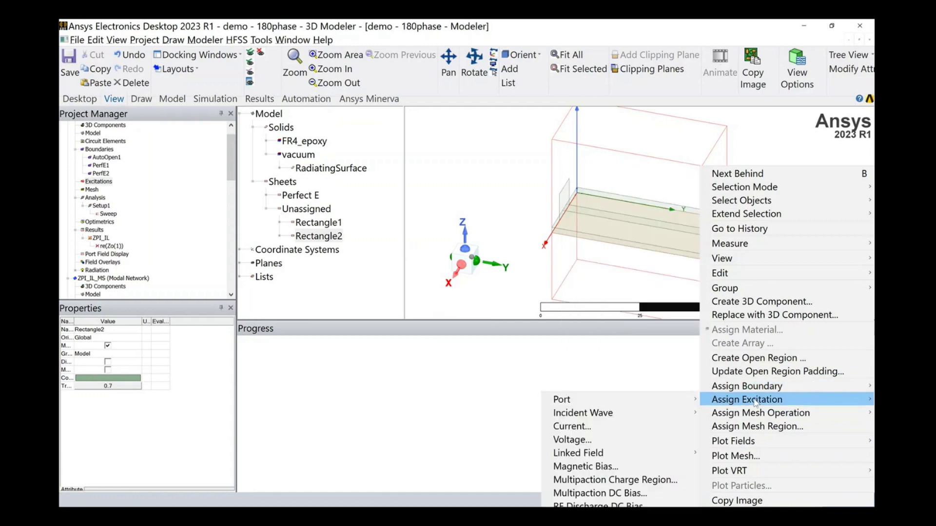
pyautogui.moveTo(682, 401)
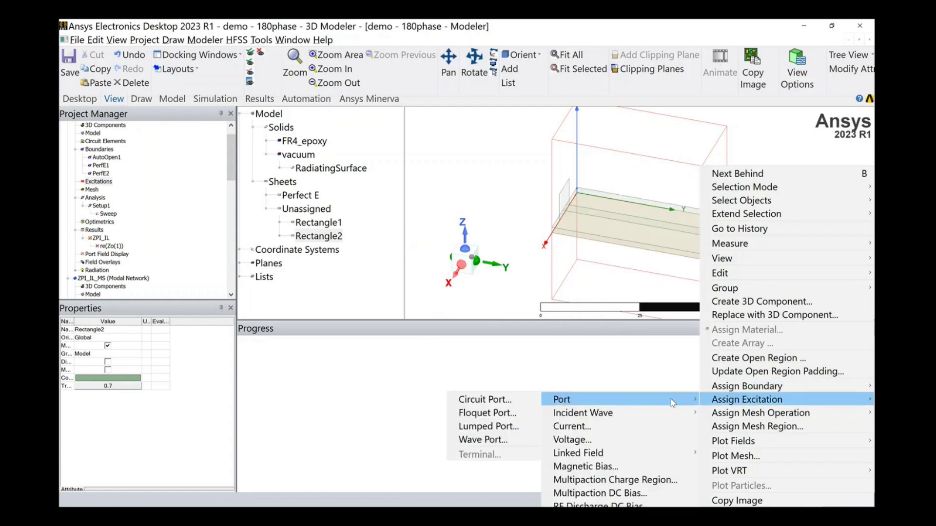
pyautogui.click(479, 440)
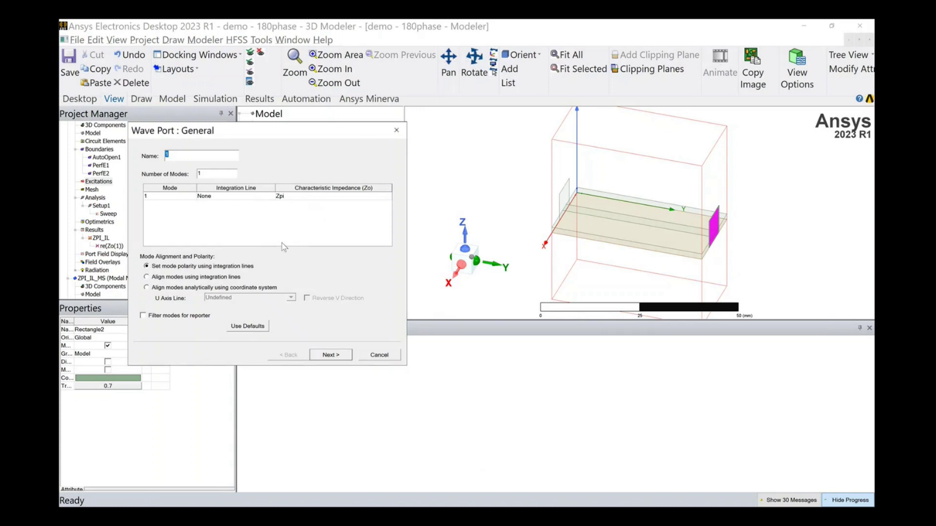
# - Finish wave port 1 with a mode 1 integration line from strip edge to ground, then orbit toward Rectangle1
pyautogui.click(251, 197)
pyautogui.click(251, 197)
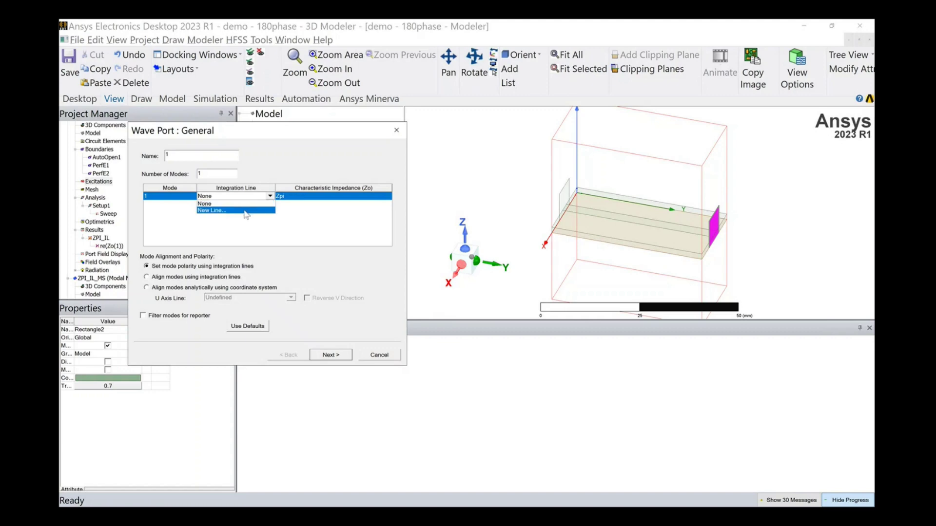
pyautogui.click(245, 210)
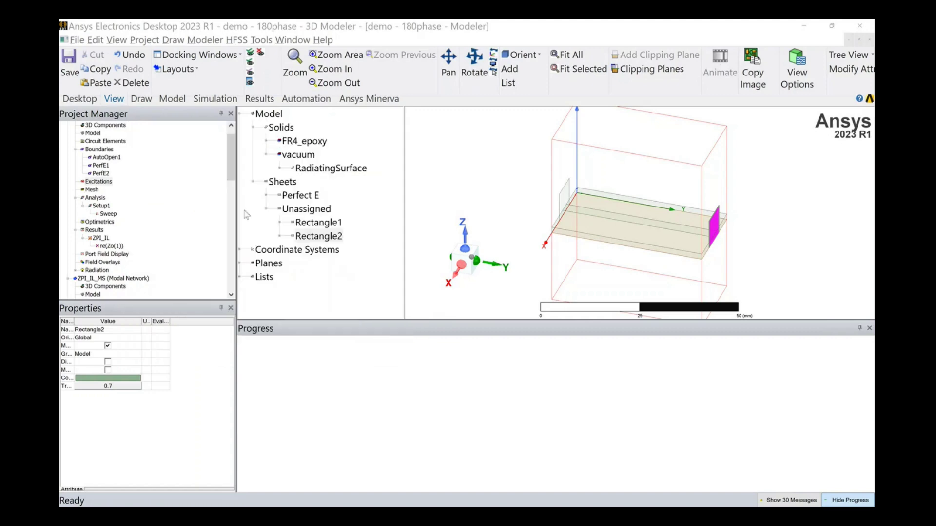
pyautogui.click(472, 63)
pyautogui.moveTo(707, 247); pyautogui.dragTo(680, 253)
pyautogui.scroll(3, 680, 253)
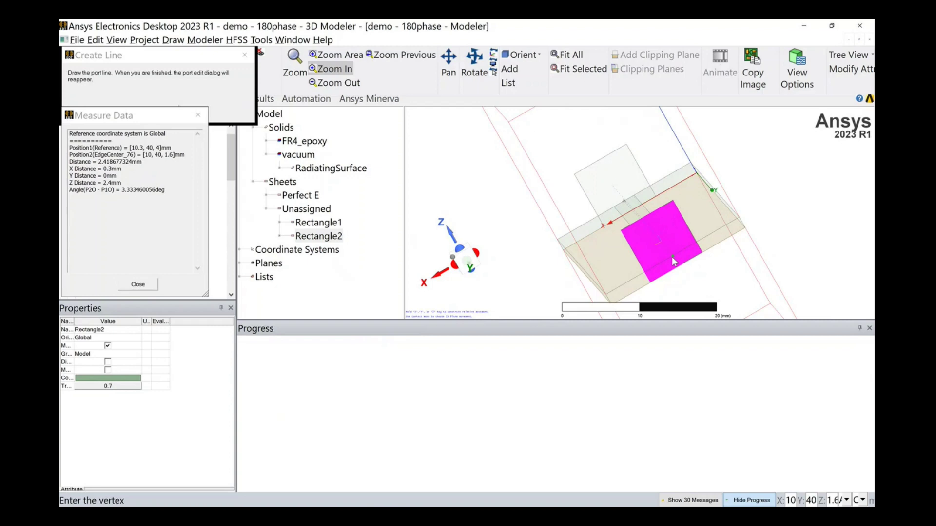
pyautogui.click(673, 258)
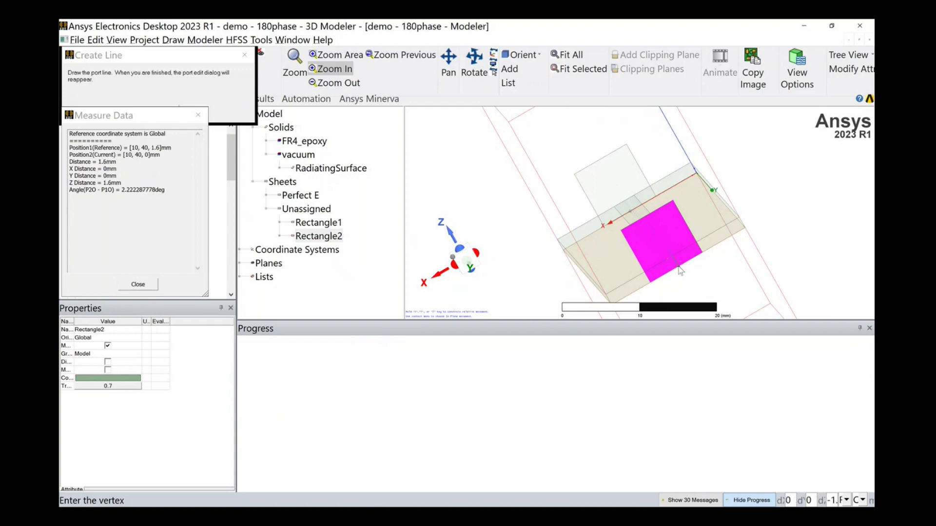
pyautogui.click(679, 267)
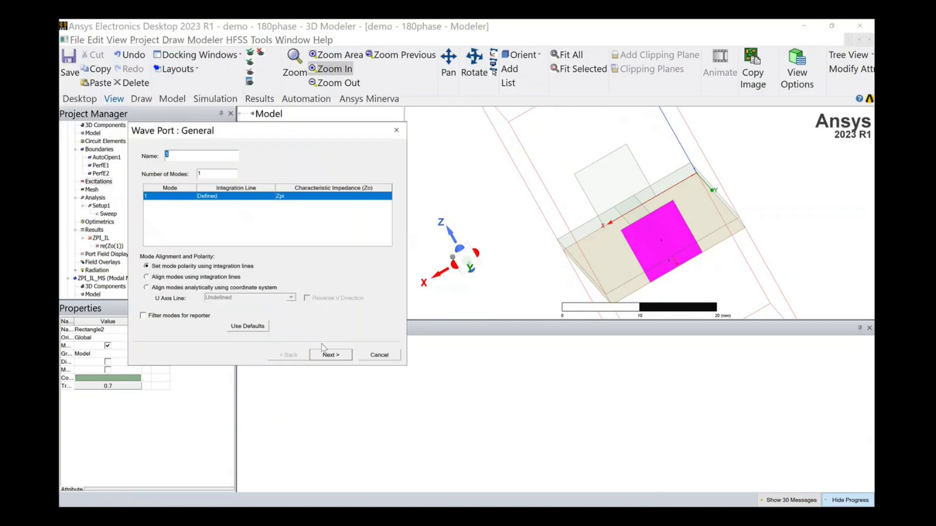
pyautogui.click(331, 355)
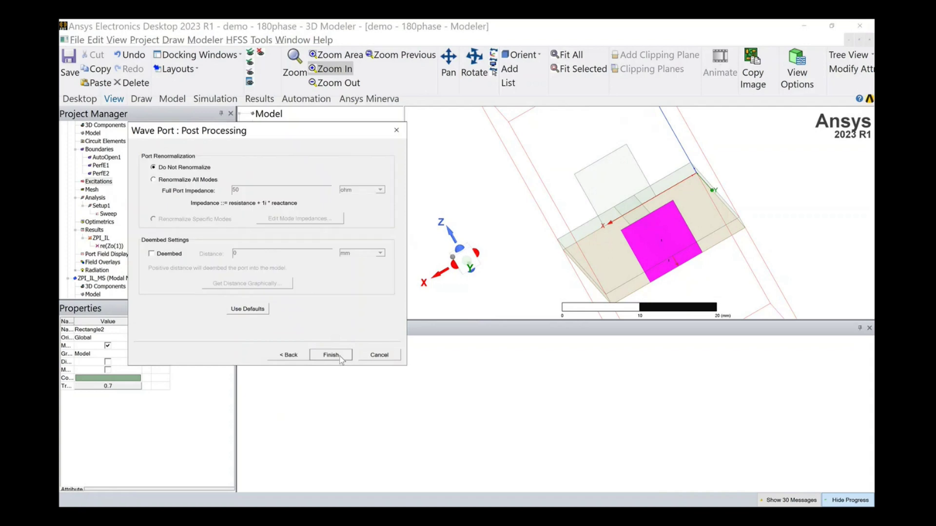
pyautogui.click(331, 354)
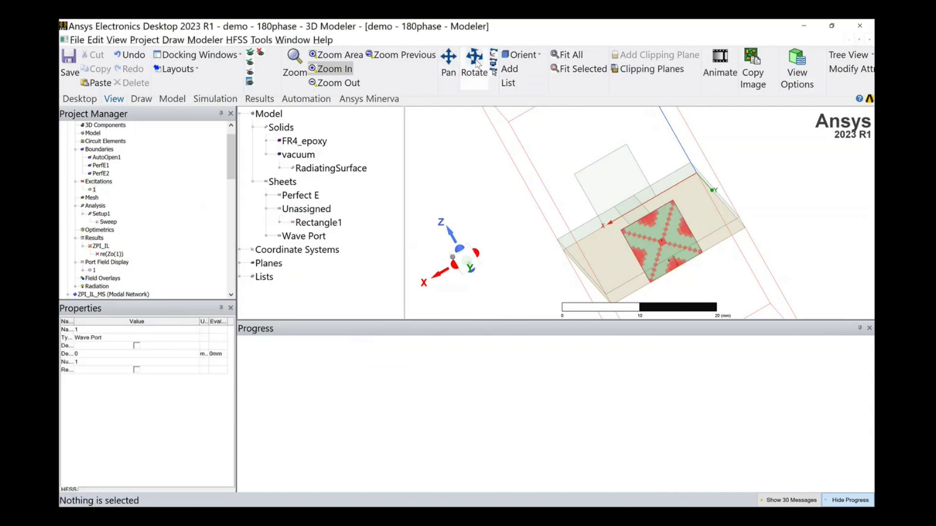
pyautogui.click(474, 61)
pyautogui.moveTo(639, 215); pyautogui.dragTo(646, 262)
# - Select the Rectangle1 sheet and assign it as a Wave Port
pyautogui.press('Escape')
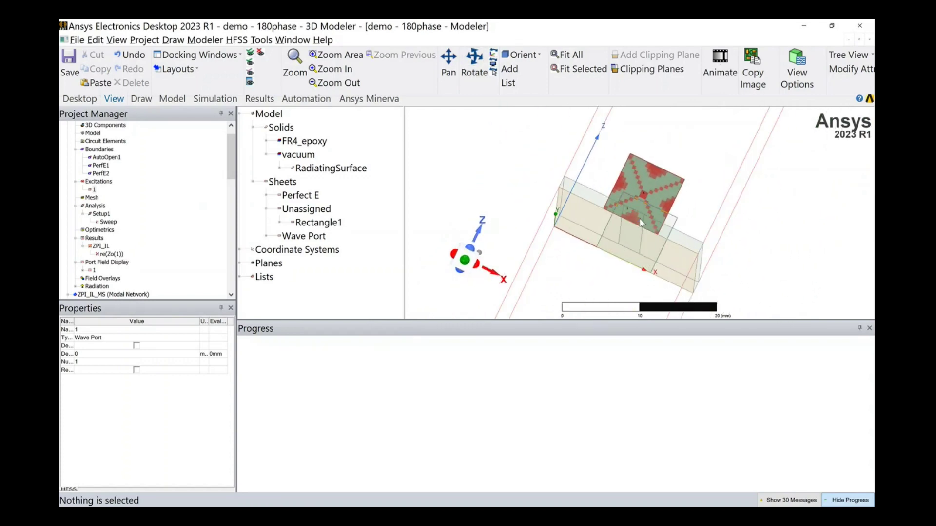
pyautogui.click(638, 226)
pyautogui.rightClick(639, 223)
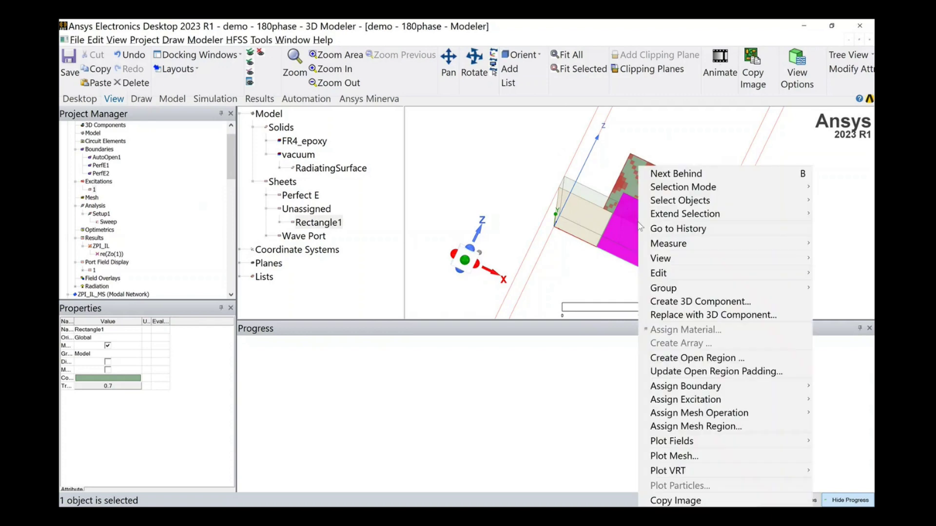
pyautogui.moveTo(722, 401)
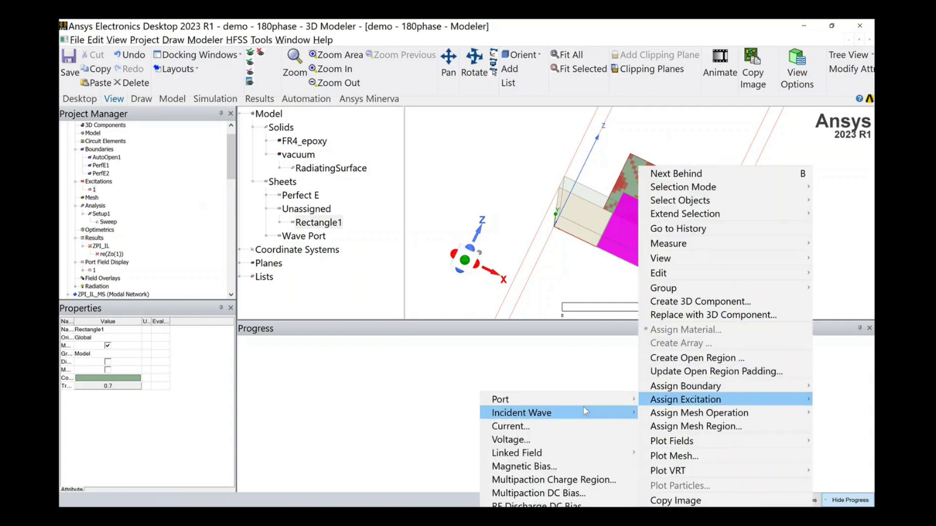
pyautogui.moveTo(580, 400)
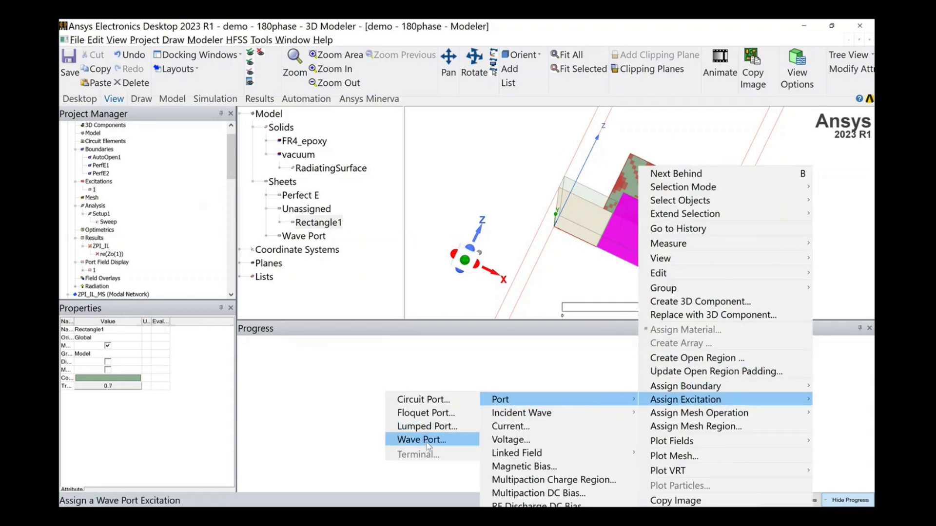
pyautogui.click(426, 440)
# - Draw the mode 1 integration line from [10.5, 0, 0] to [10.5, 0, 1.5] mm and finish wave port 2
pyautogui.click(222, 195)
pyautogui.click(223, 195)
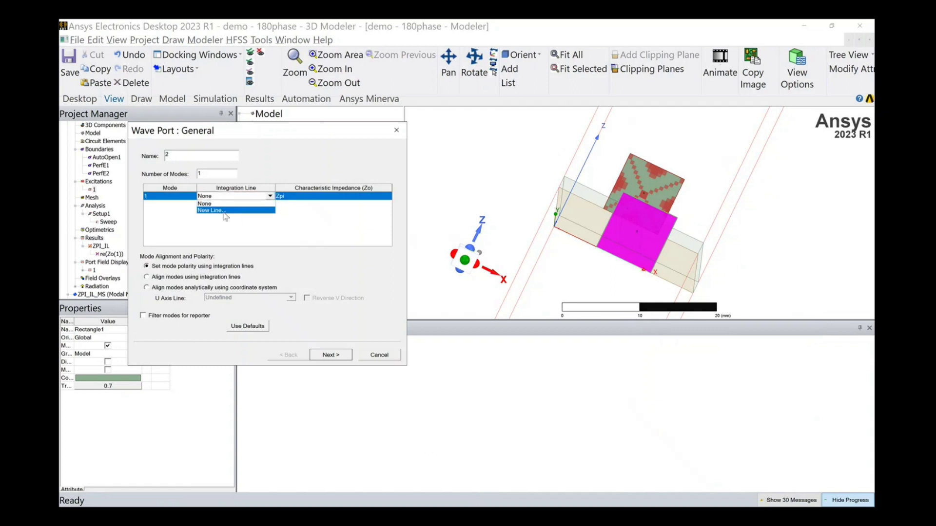
pyautogui.click(224, 210)
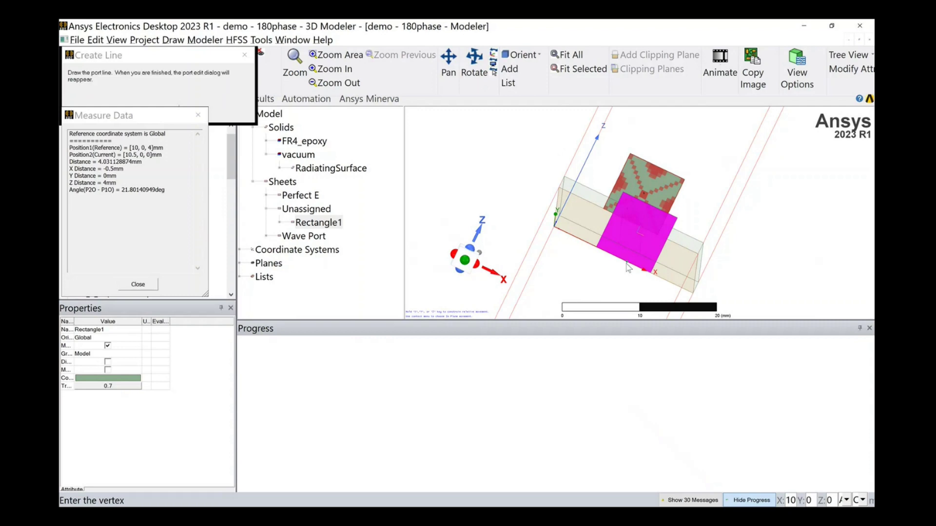
pyautogui.click(628, 268)
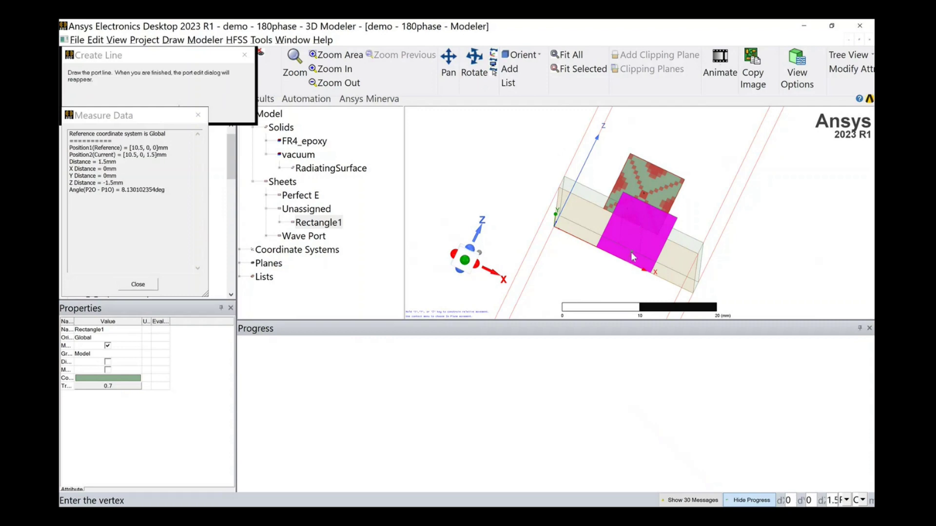
pyautogui.click(631, 252)
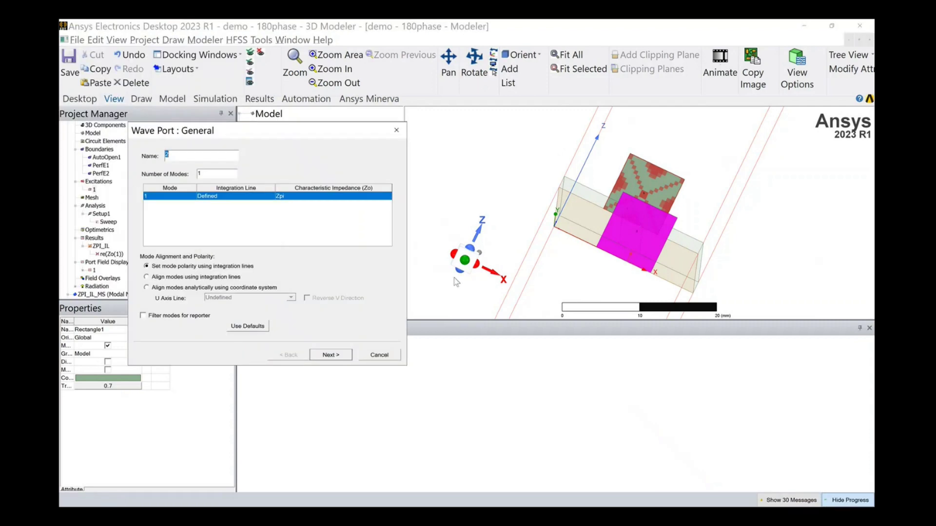
pyautogui.click(332, 355)
pyautogui.click(339, 355)
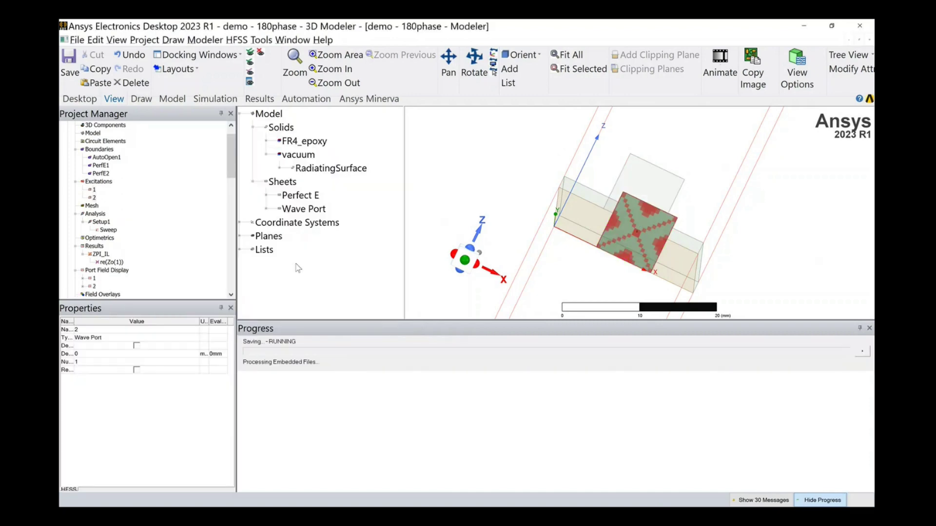
# - Validate the two-port design, switch to a front view, and expand port 1's field display entries
pyautogui.click(204, 100)
pyautogui.click(349, 66)
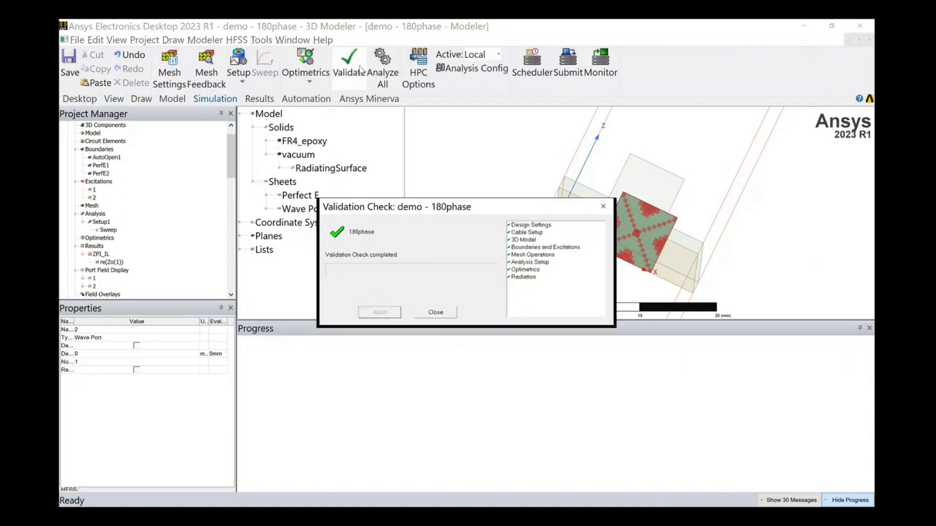
pyautogui.click(435, 312)
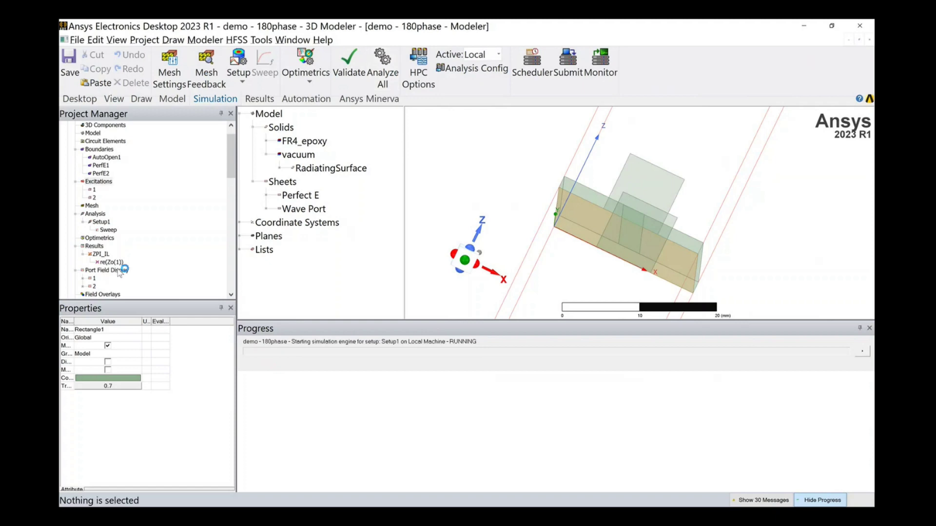
pyautogui.scroll(-1, 141, 273)
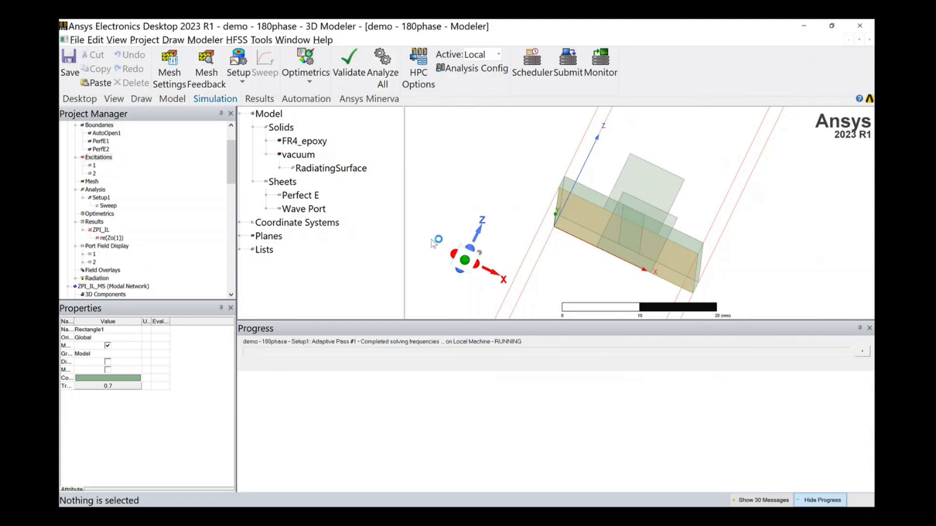
pyautogui.click(465, 263)
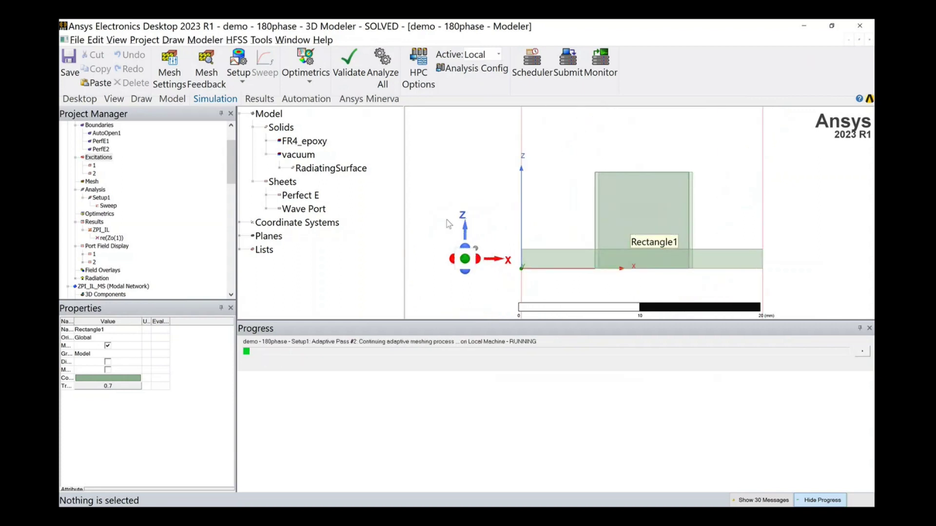
pyautogui.click(83, 254)
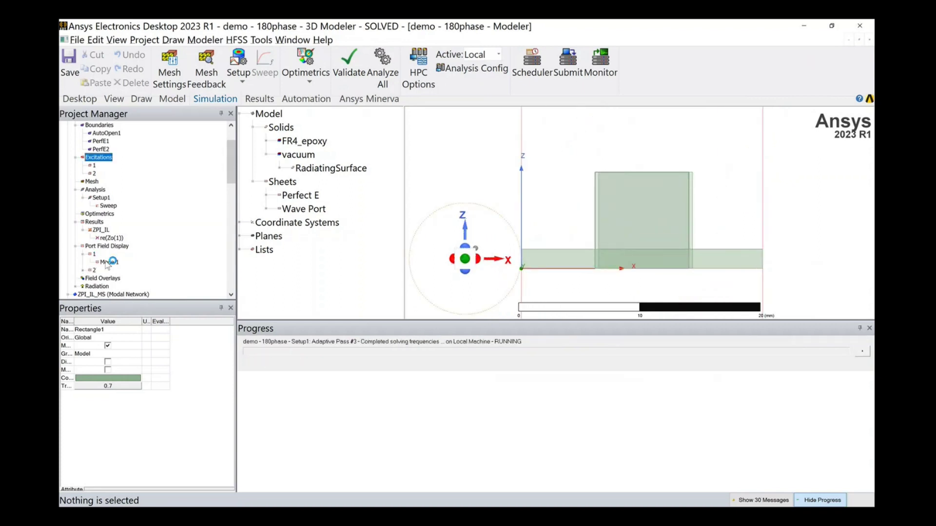
# - Show port 1's Mode 1 field vectors and tilt the enlarged view to see them in depth
pyautogui.click(109, 263)
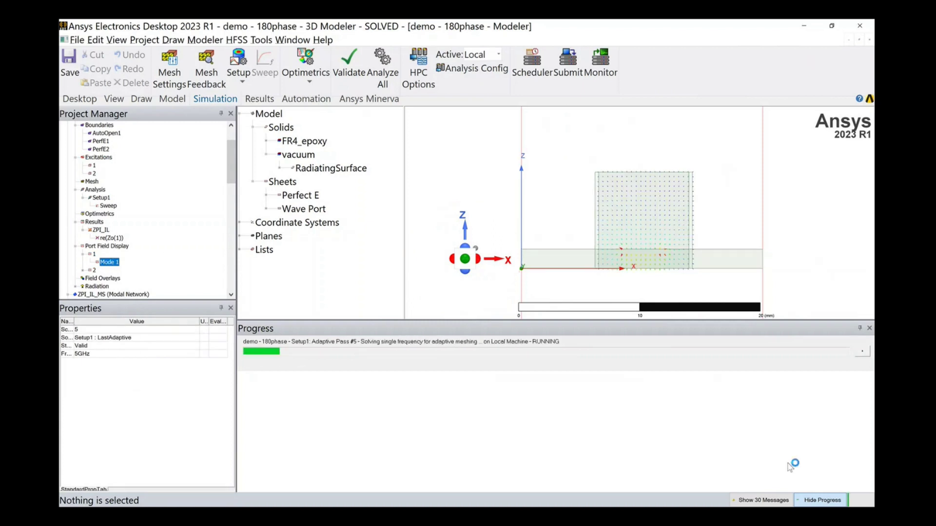
pyautogui.click(822, 500)
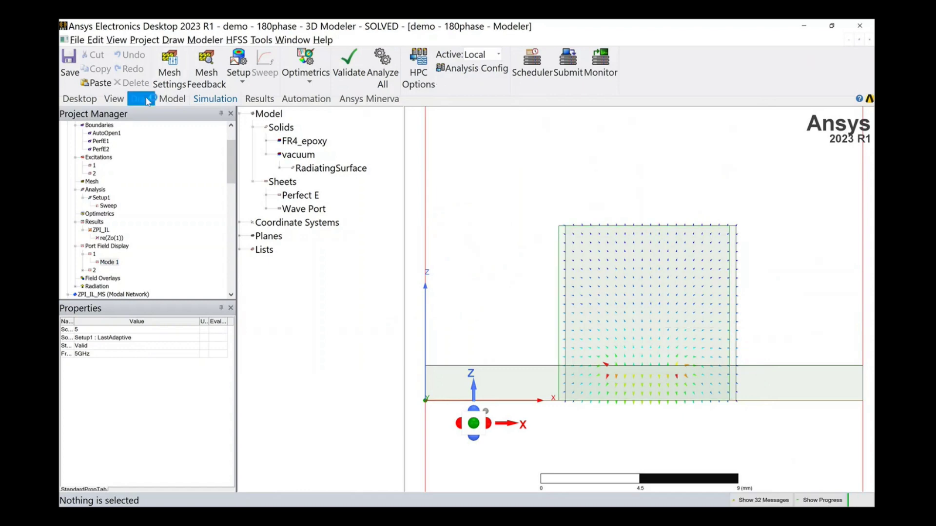
pyautogui.click(122, 100)
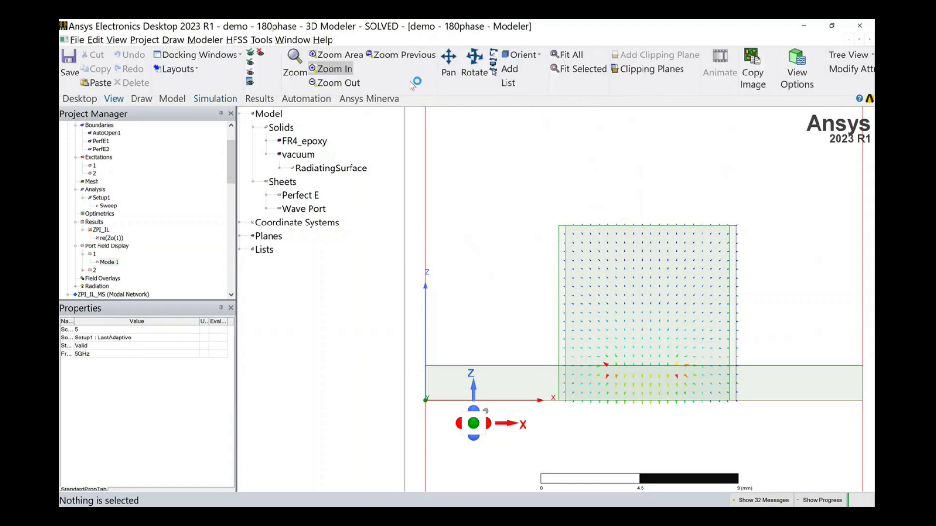
pyautogui.click(475, 66)
pyautogui.moveTo(516, 325)
pyautogui.mouseDown()
pyautogui.moveTo(534, 330)
pyautogui.moveTo(518, 334)
pyautogui.mouseUp()
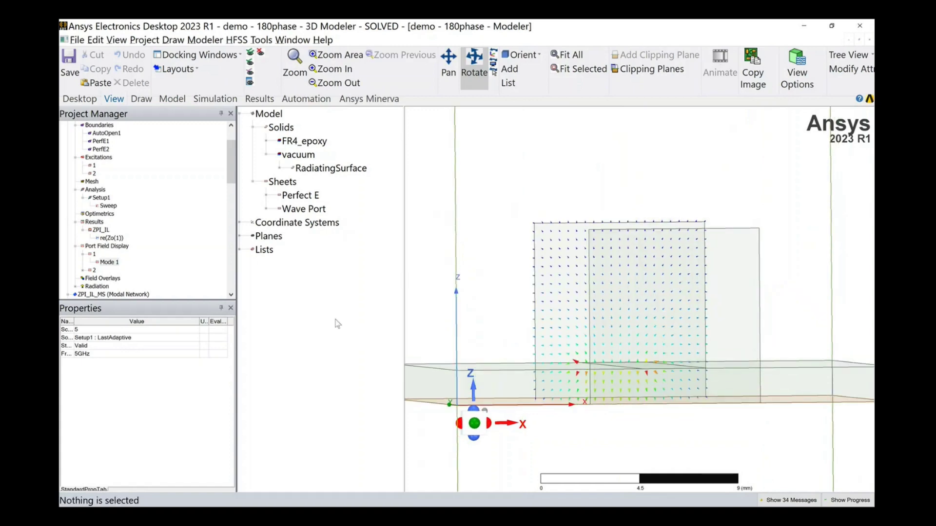
# - Switch to port 2's Mode 1 field vectors and orbit to compare them with port 1
pyautogui.click(83, 271)
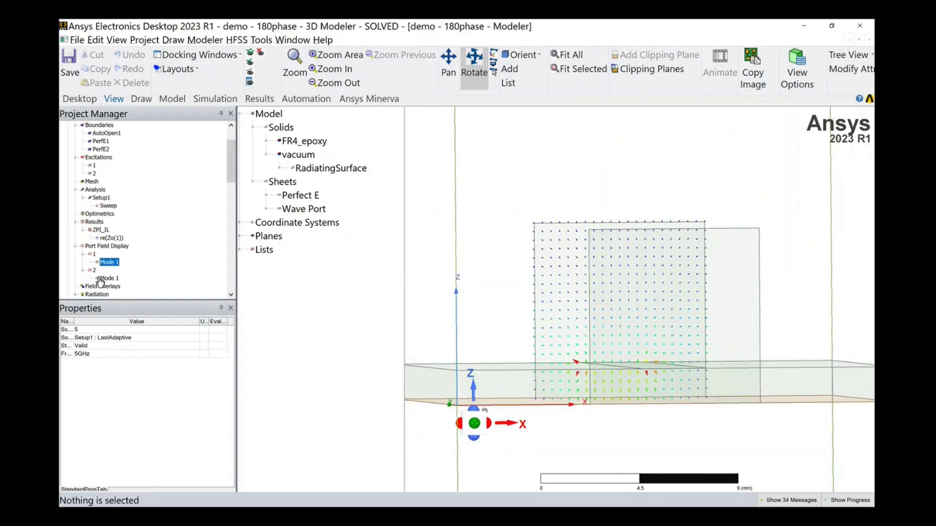
pyautogui.click(107, 278)
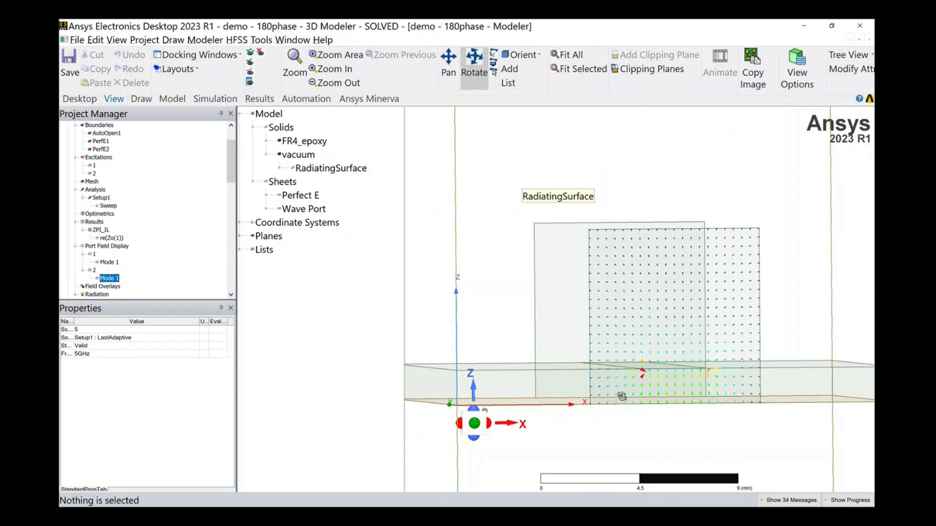
pyautogui.click(474, 64)
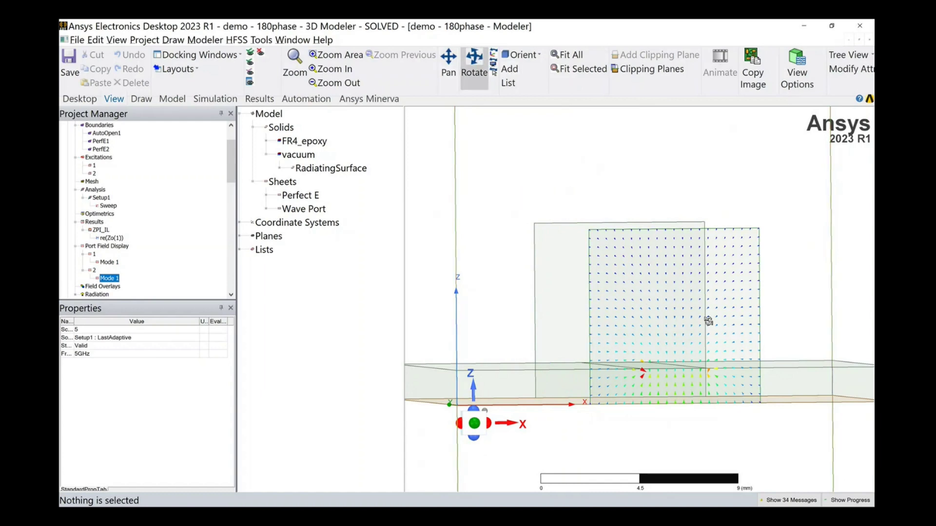
pyautogui.moveTo(704, 322); pyautogui.dragTo(702, 324)
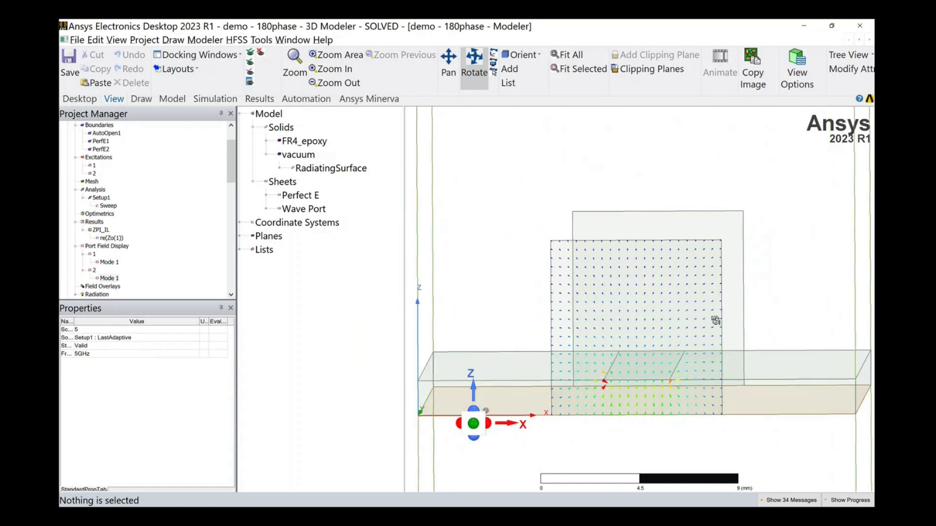